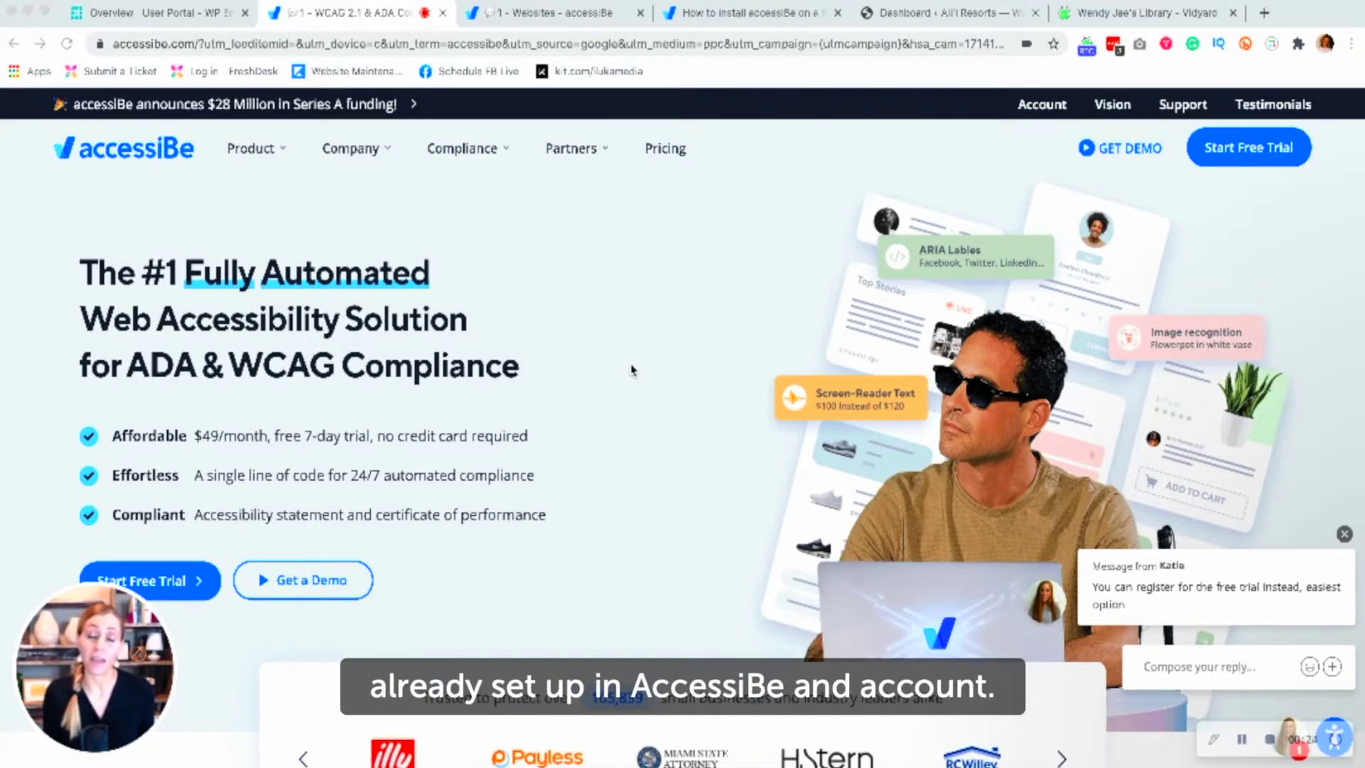
# - Open accessiBe's 'How to install accessiBe on a WordPress website' guide and read steps 2–6
pyautogui.scroll(-3, 632, 370)
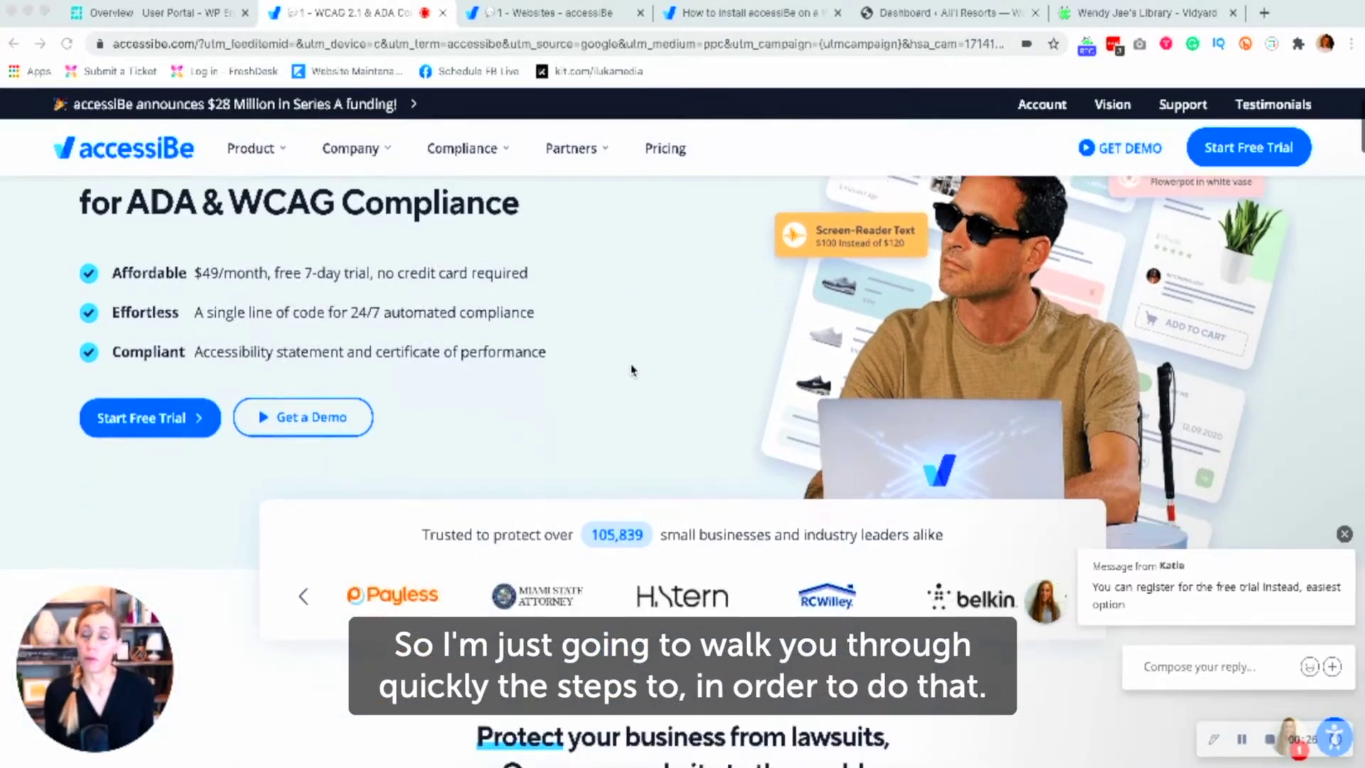
pyautogui.click(558, 13)
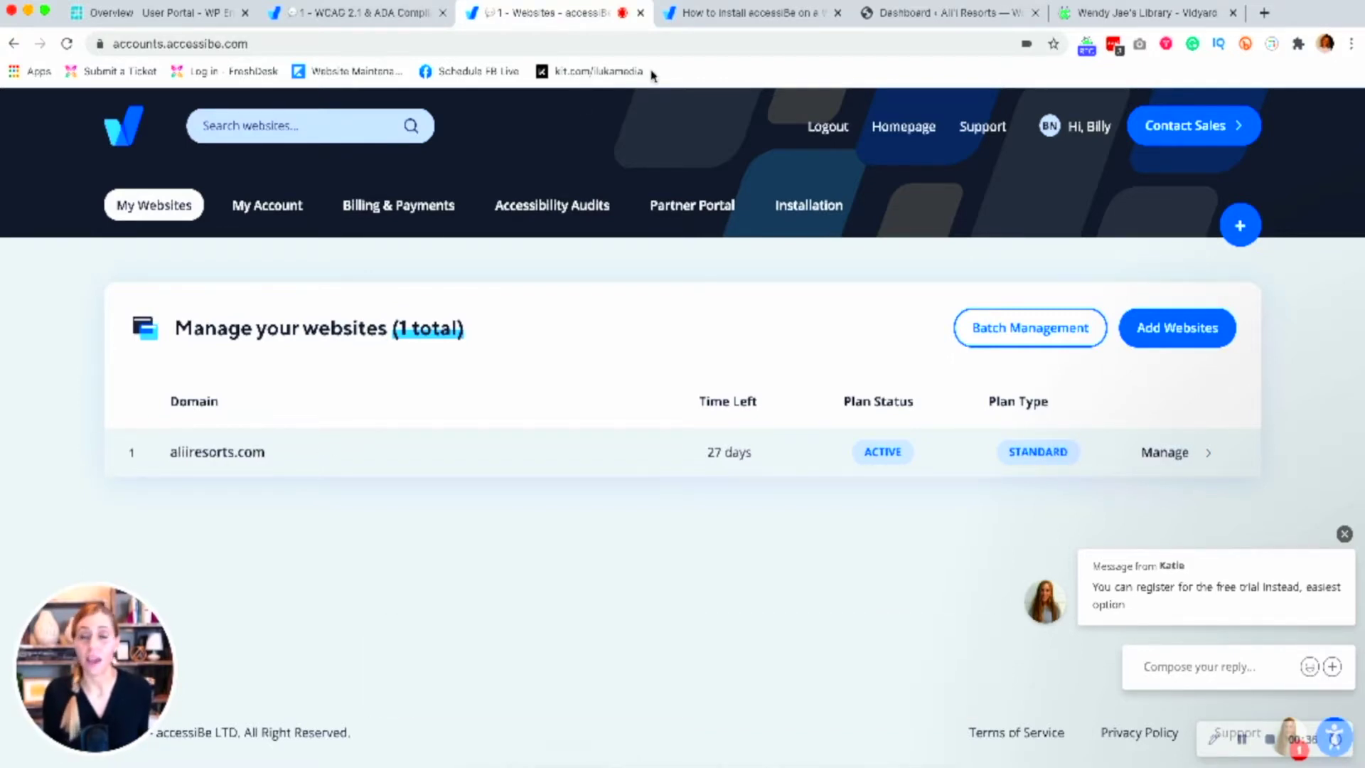
pyautogui.click(711, 19)
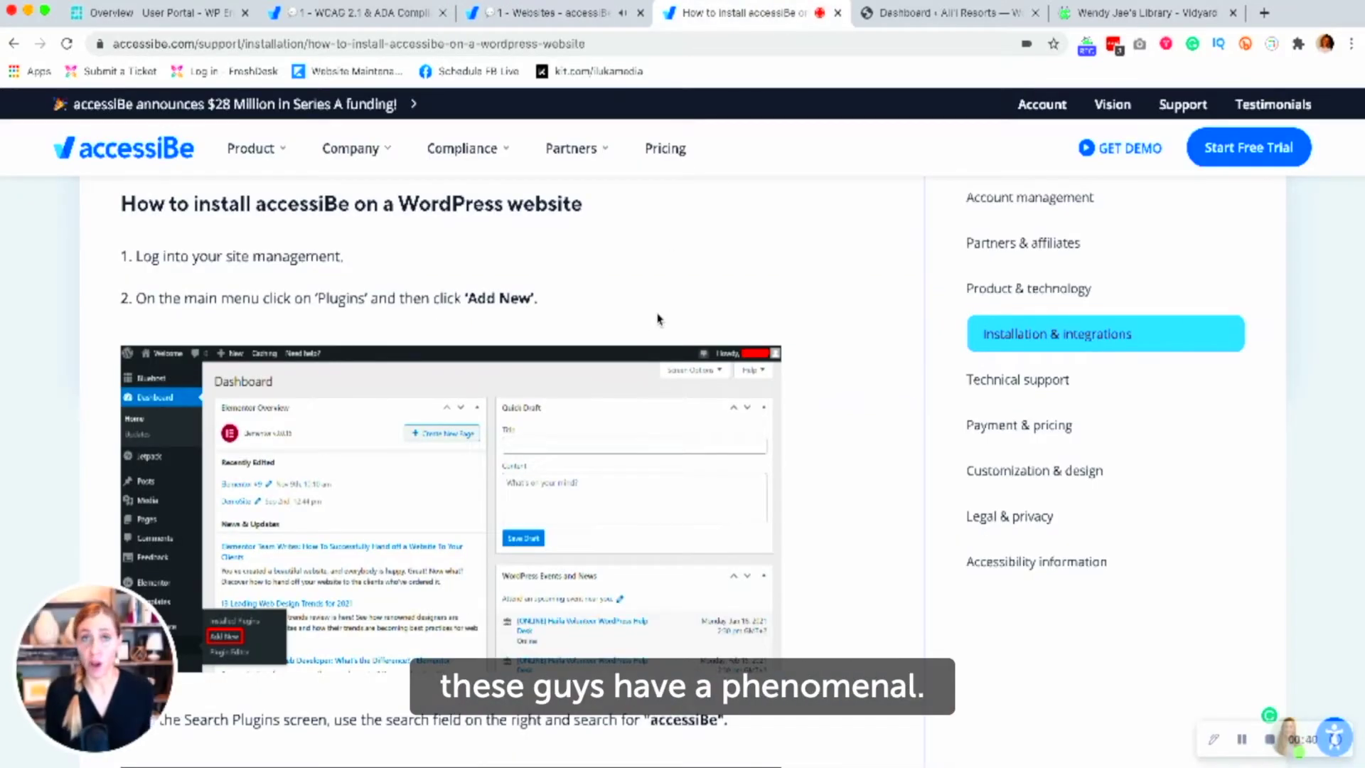
pyautogui.scroll(-8, 657, 320)
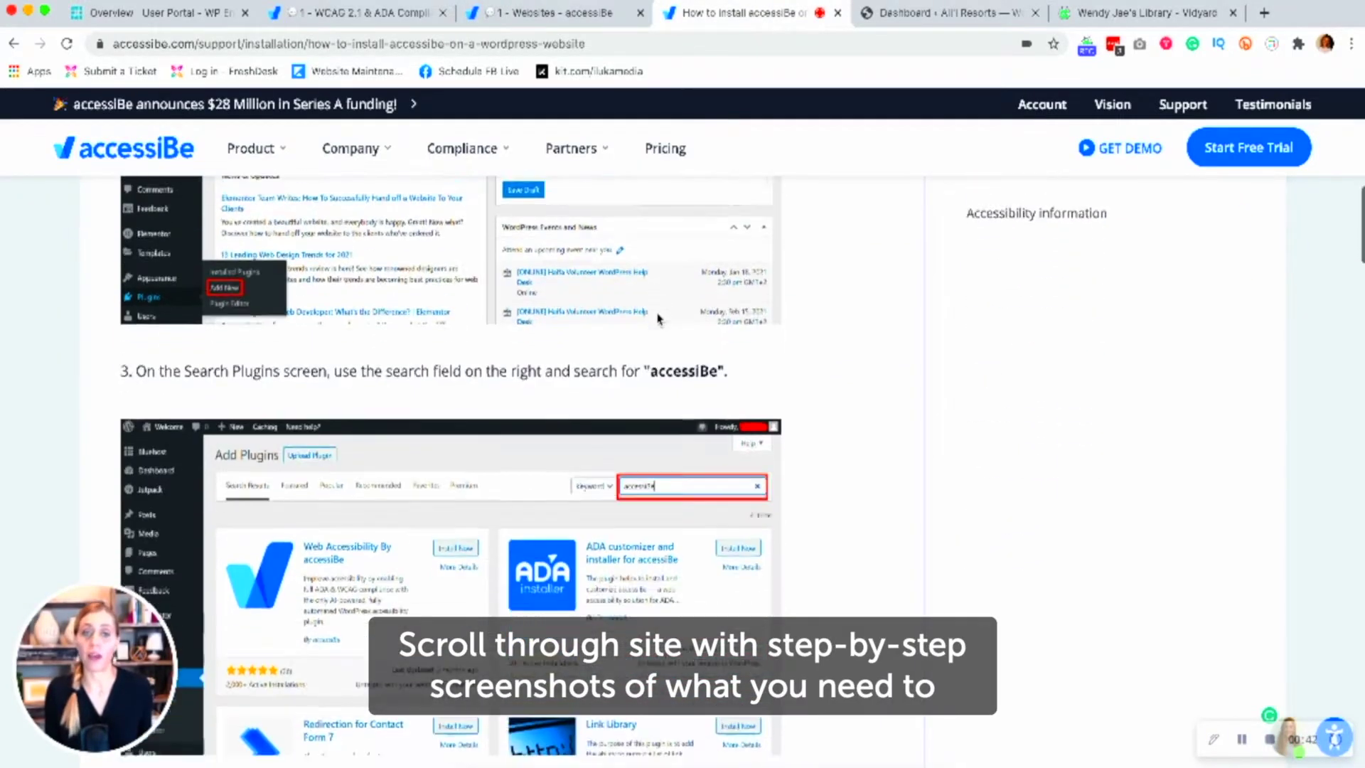
pyautogui.scroll(-6, 658, 320)
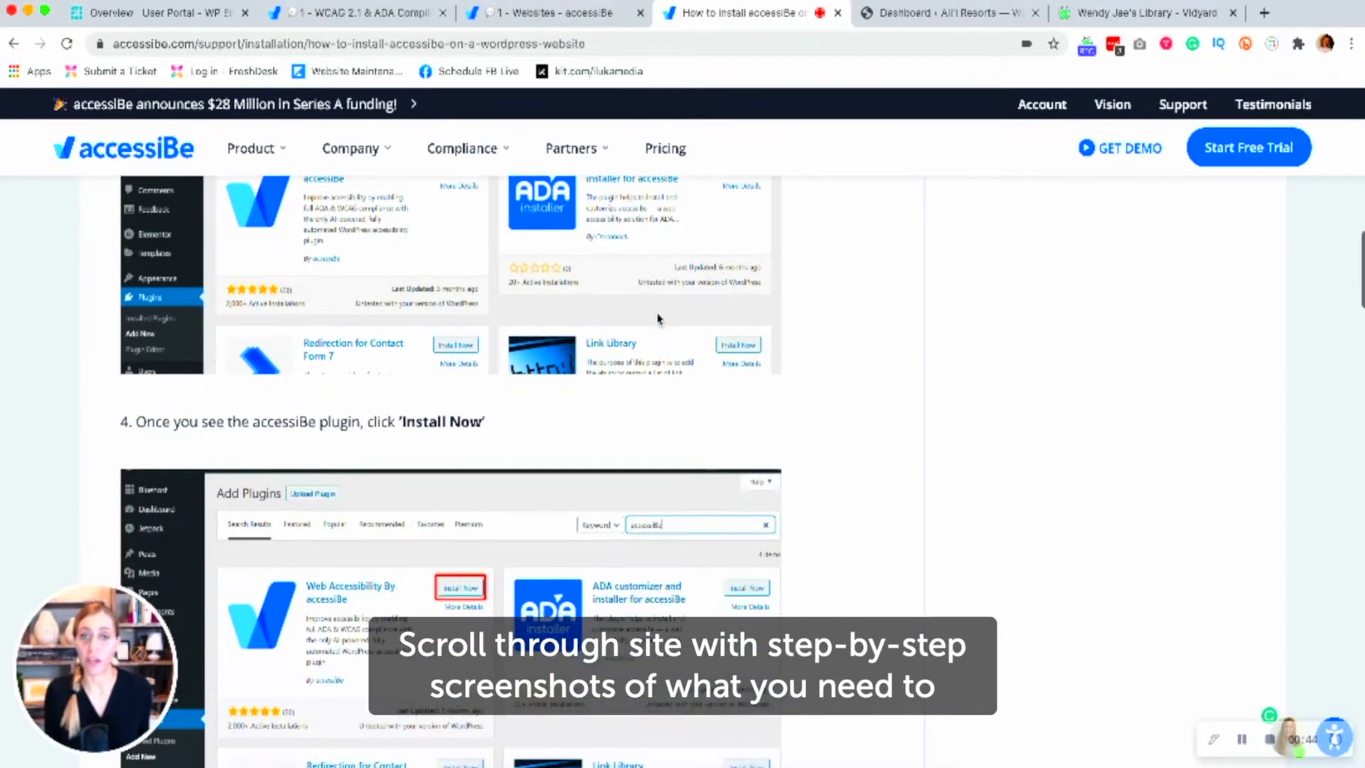
pyautogui.scroll(-7, 658, 319)
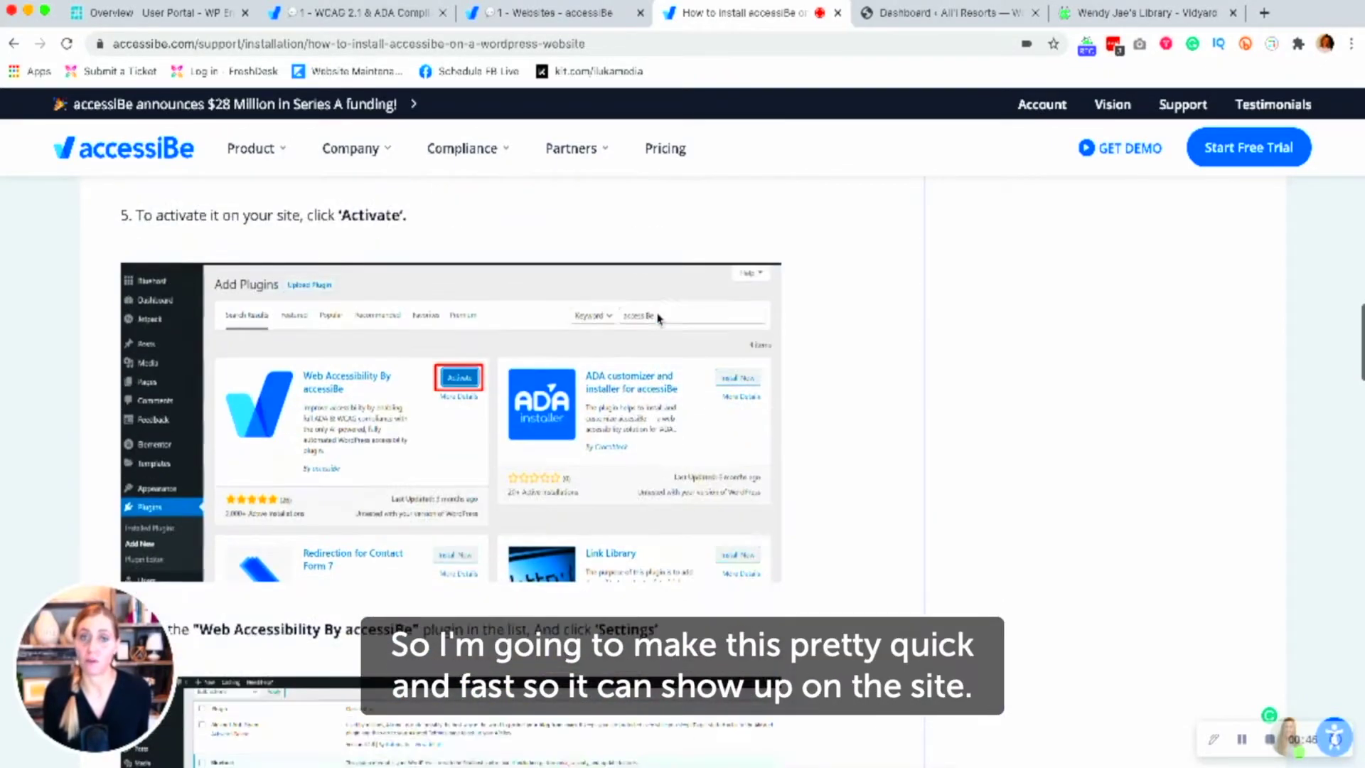
pyautogui.scroll(-3, 657, 319)
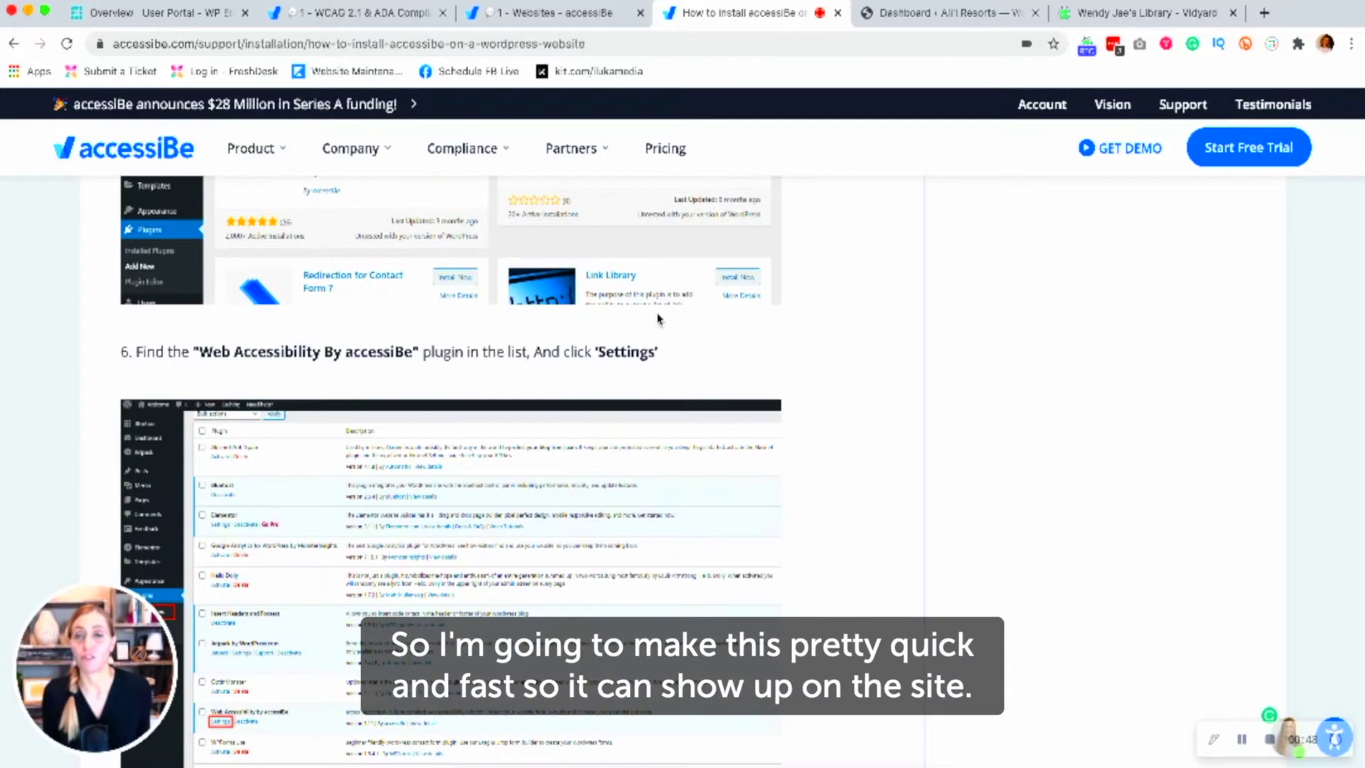
# - Search Add Plugins for 'AccessiBe' and install Web Accessibility By accessiBe on the Ali'i Resorts site
pyautogui.click(919, 14)
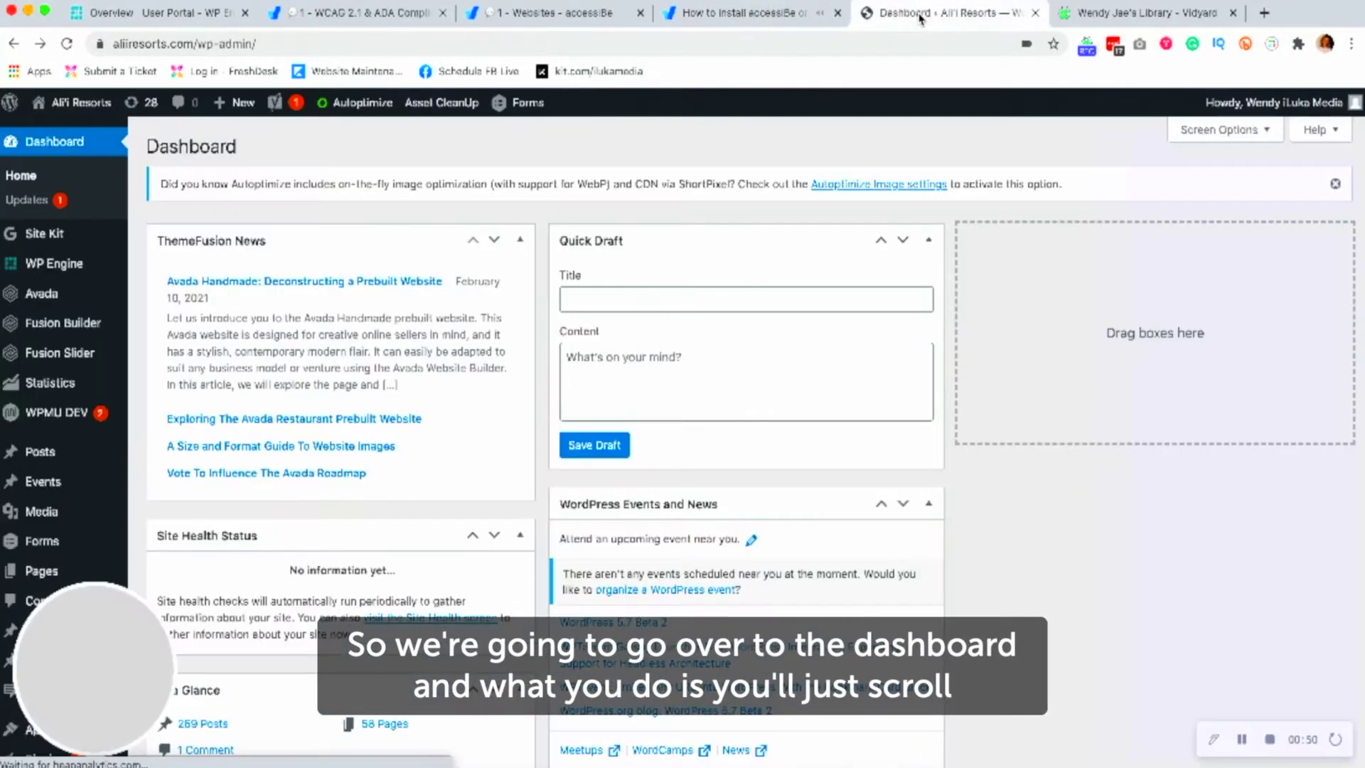
pyautogui.scroll(-6, 112, 332)
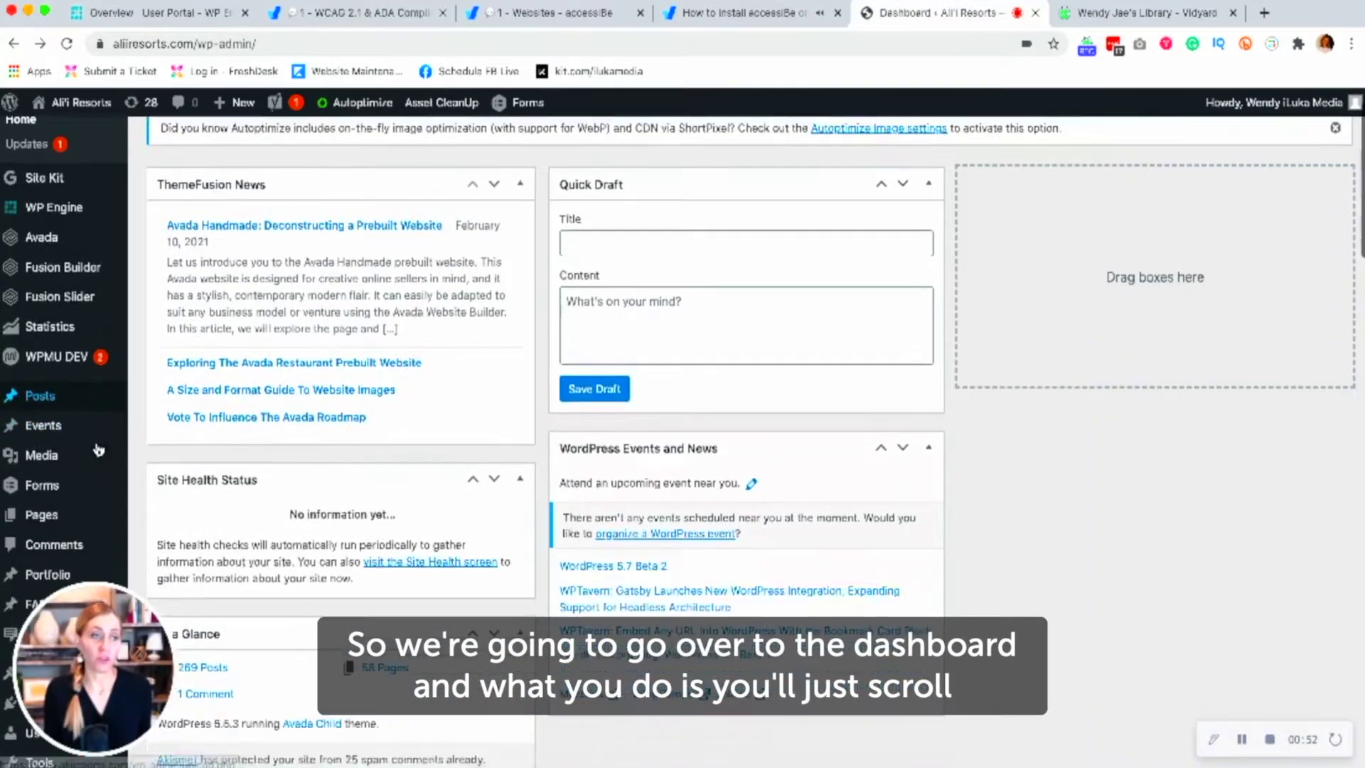
pyautogui.click(47, 371)
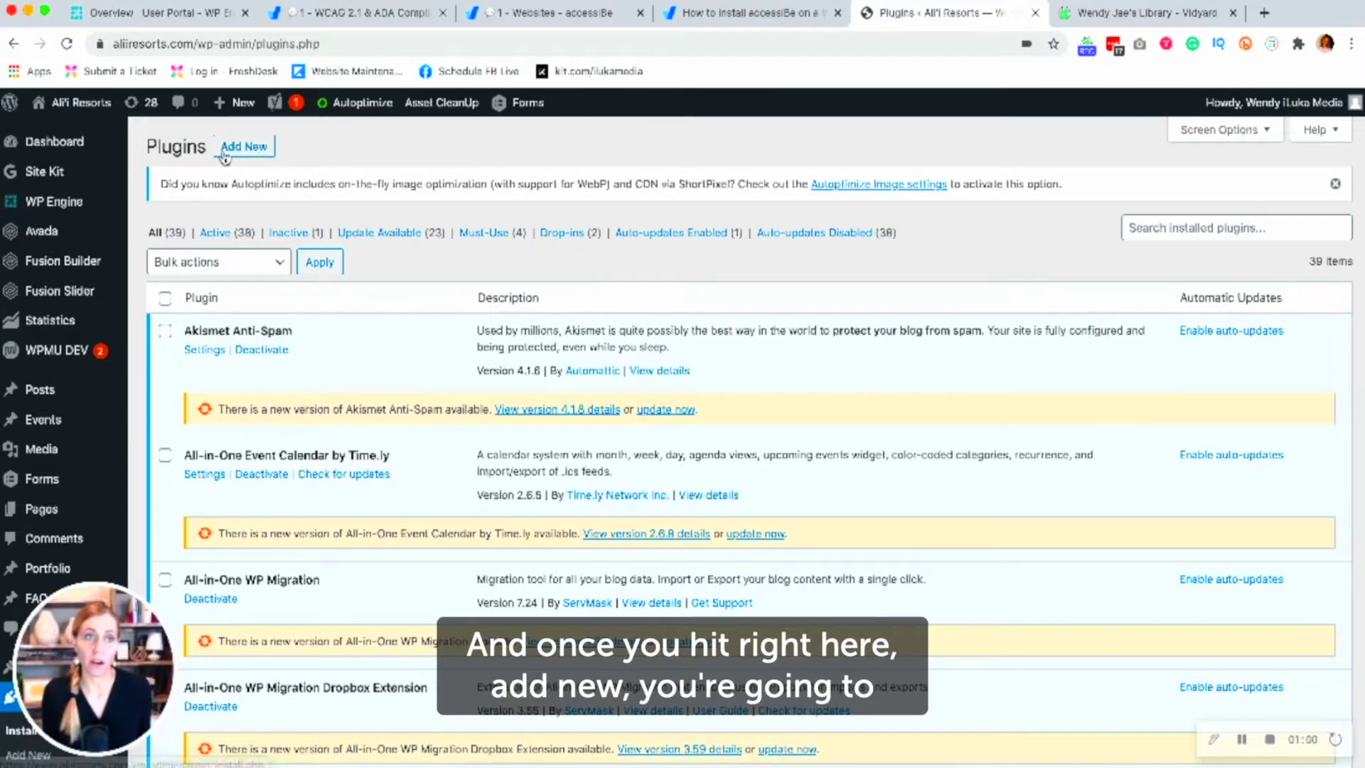
pyautogui.click(254, 147)
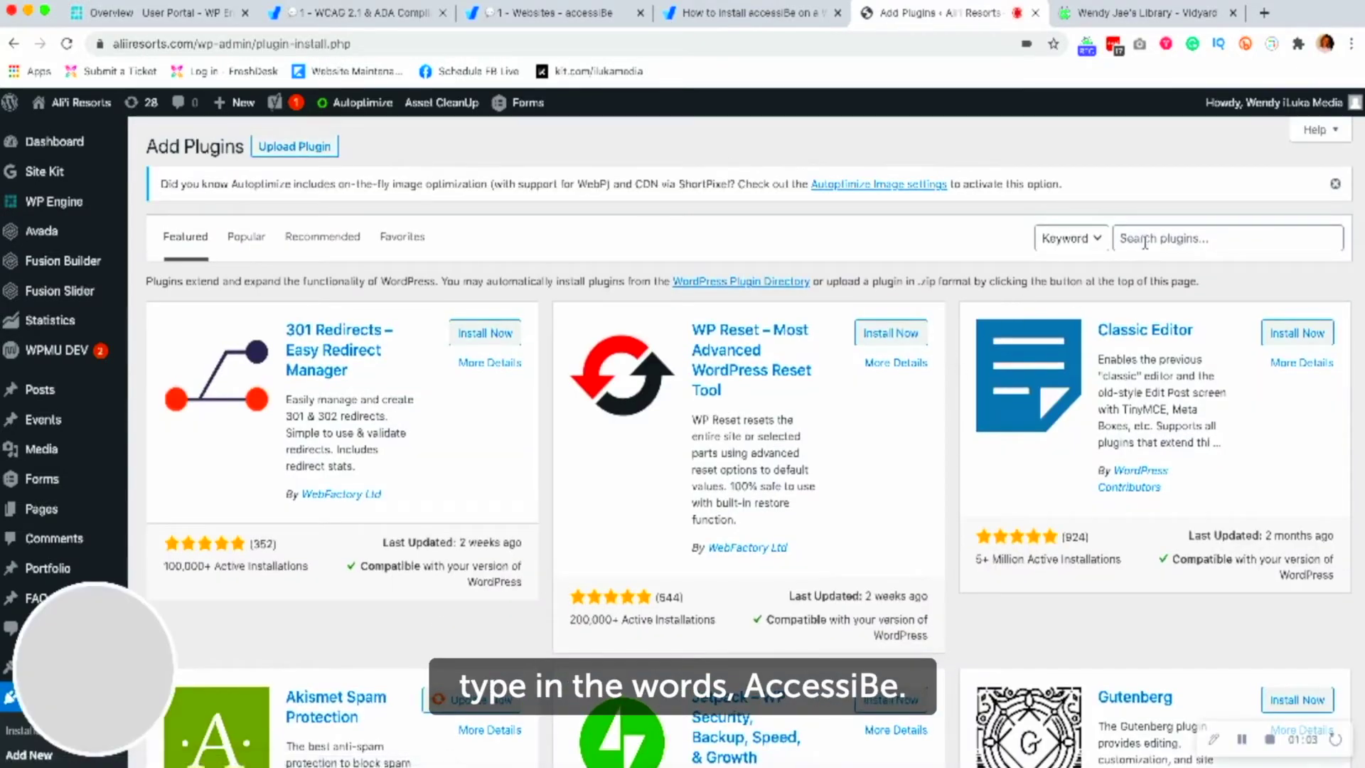
pyautogui.click(1143, 239)
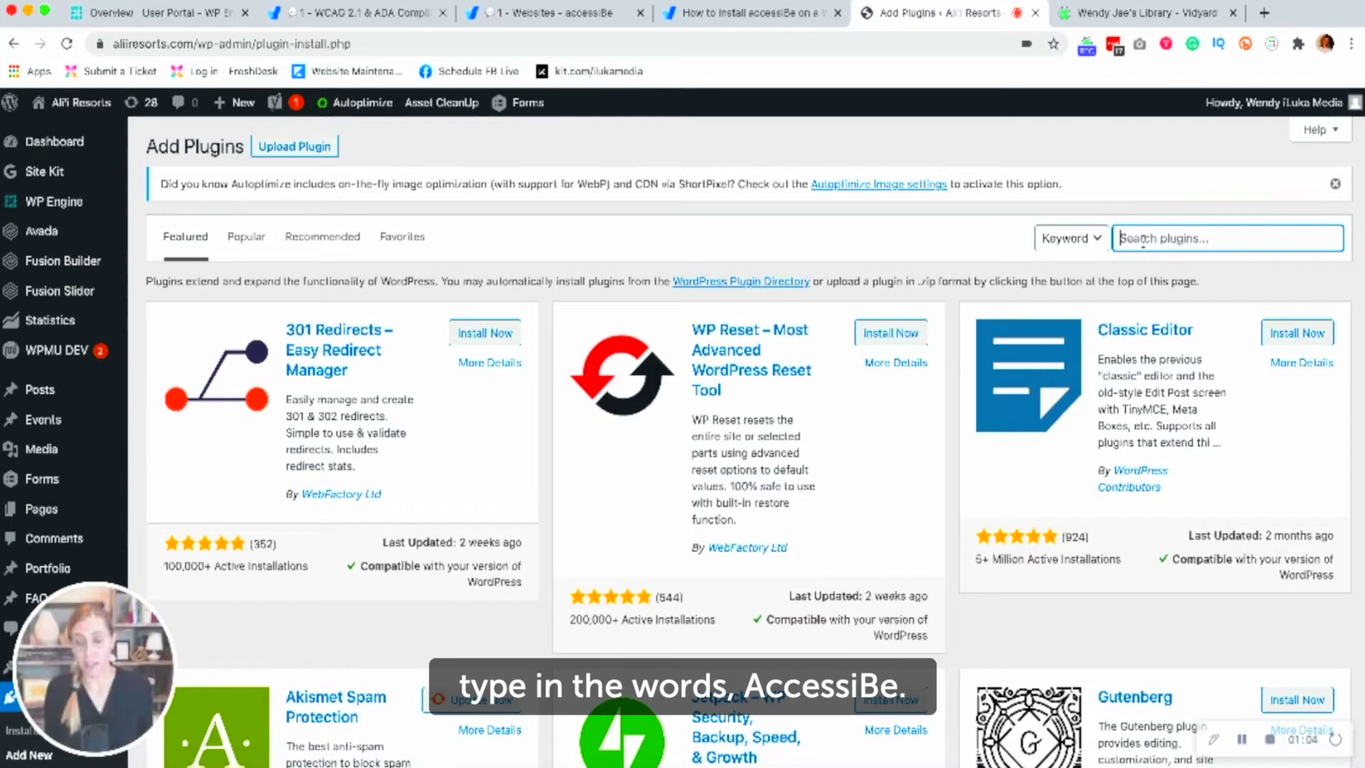
pyautogui.write('Acce')
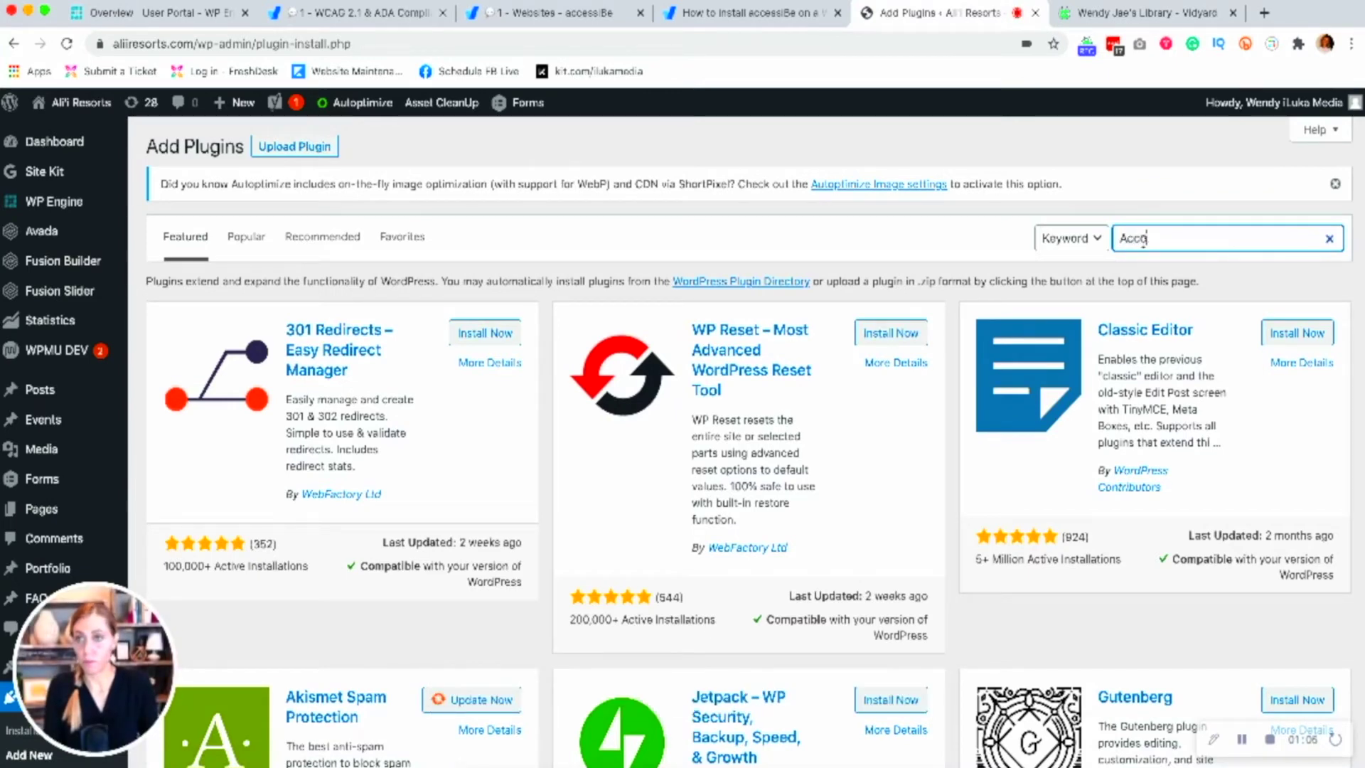
pyautogui.write('ssiBe')
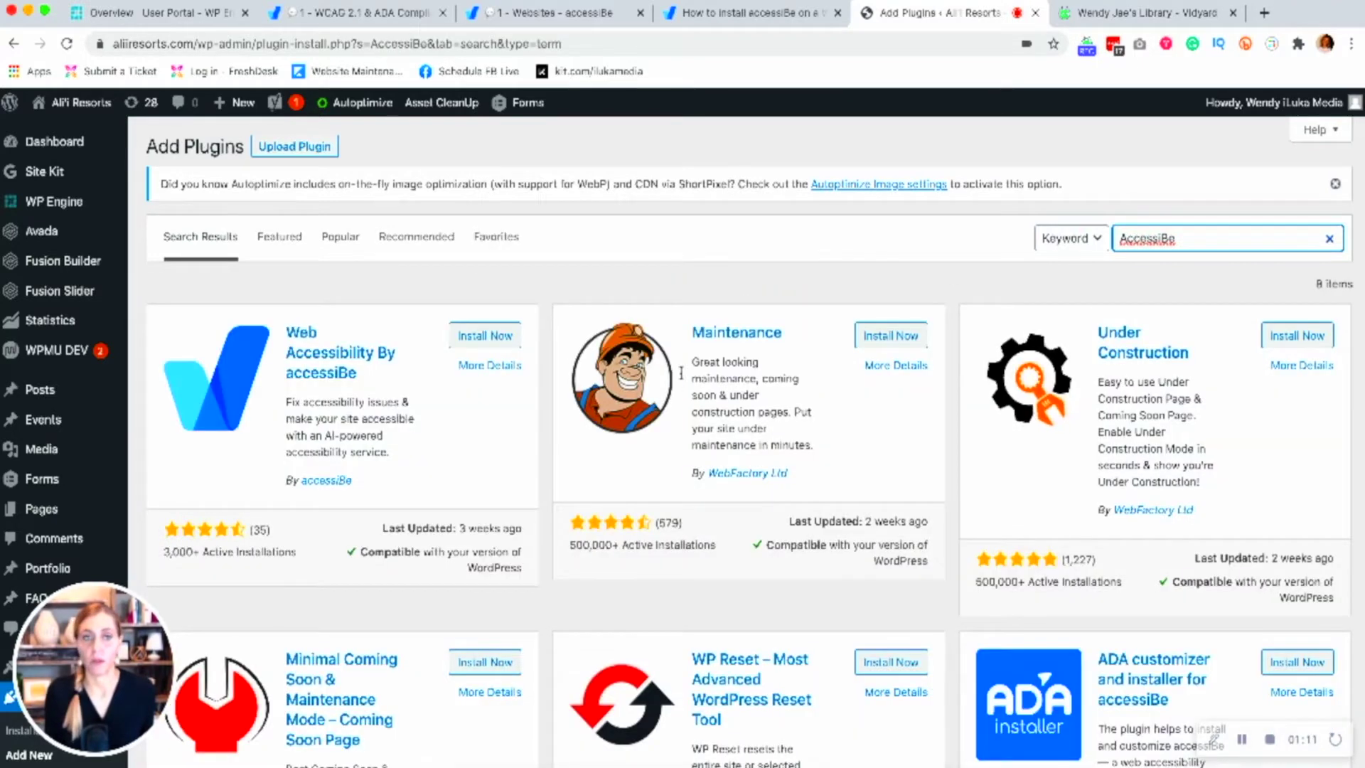
pyautogui.click(458, 335)
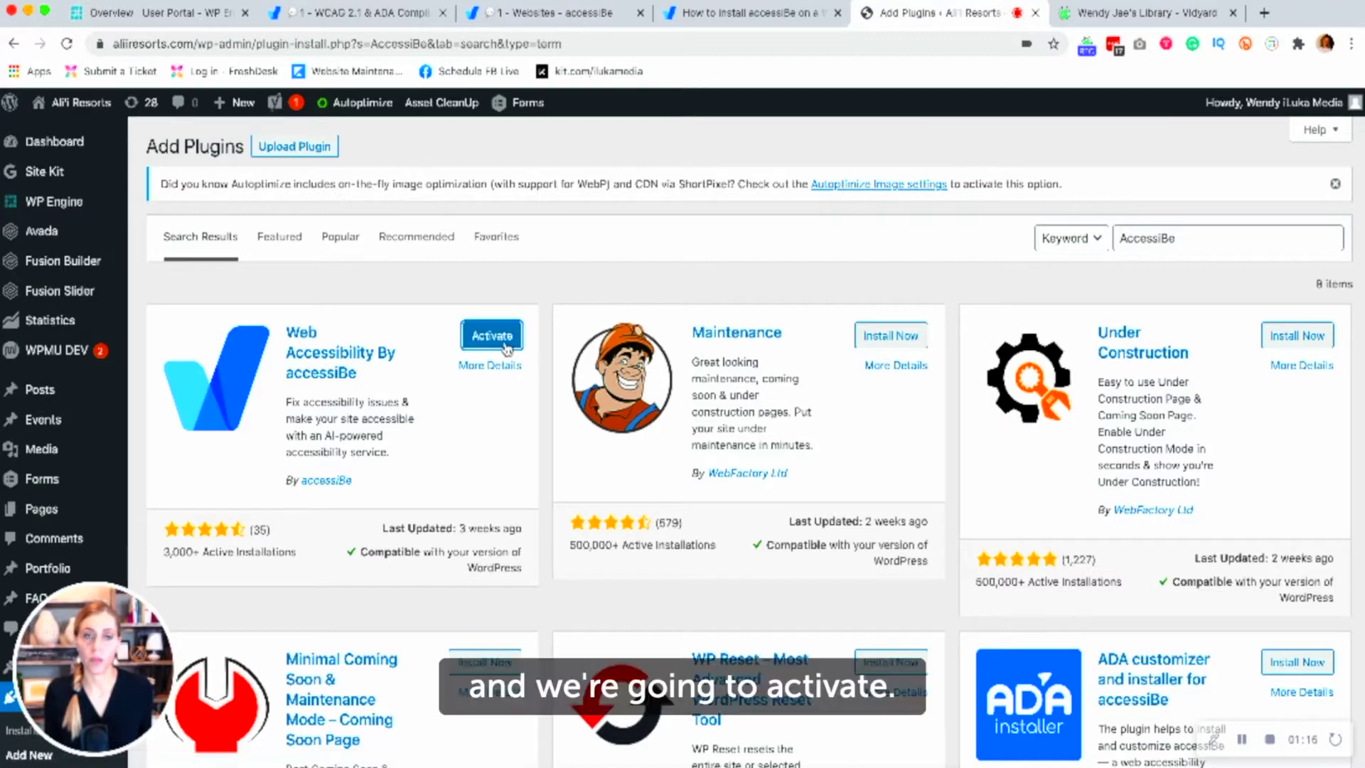
# - Activate the accessiBe plugin and open its Settings page
pyautogui.click(506, 347)
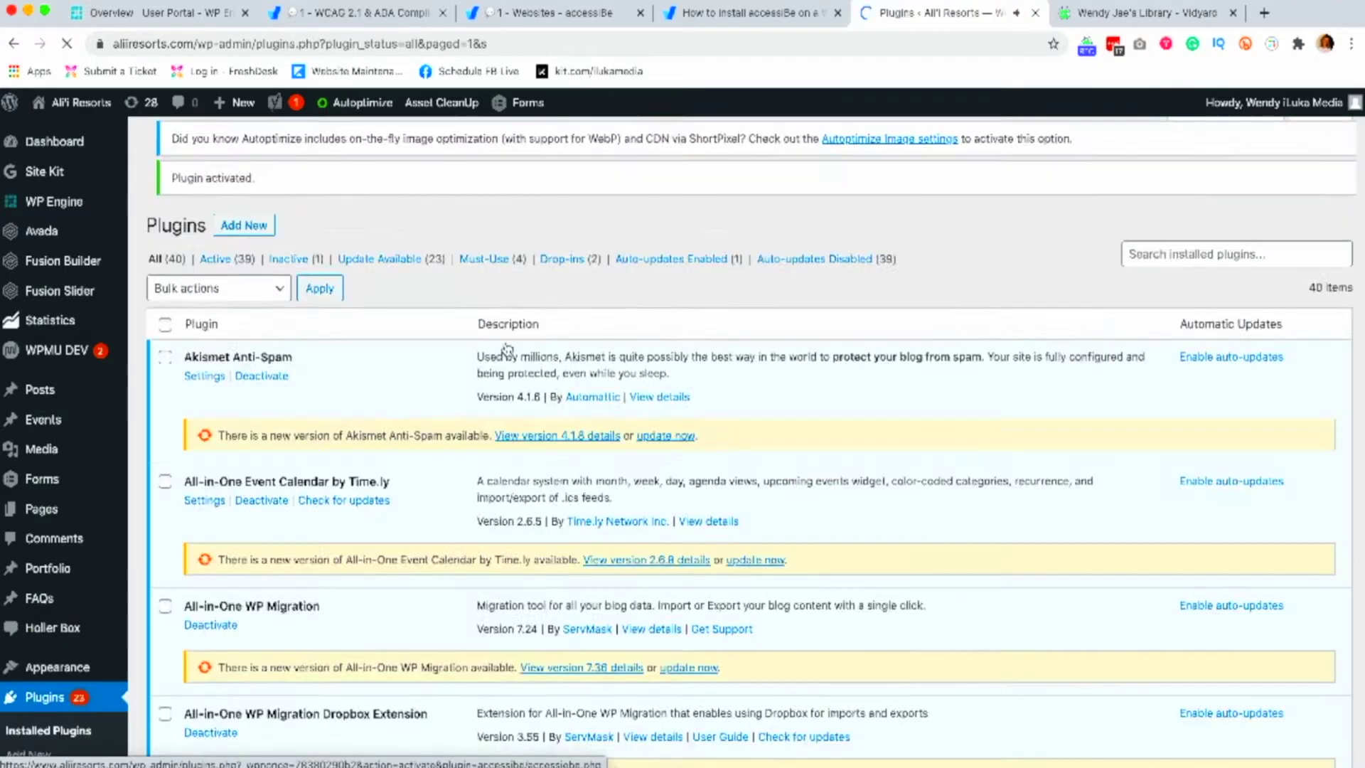
pyautogui.scroll(-8, 391, 469)
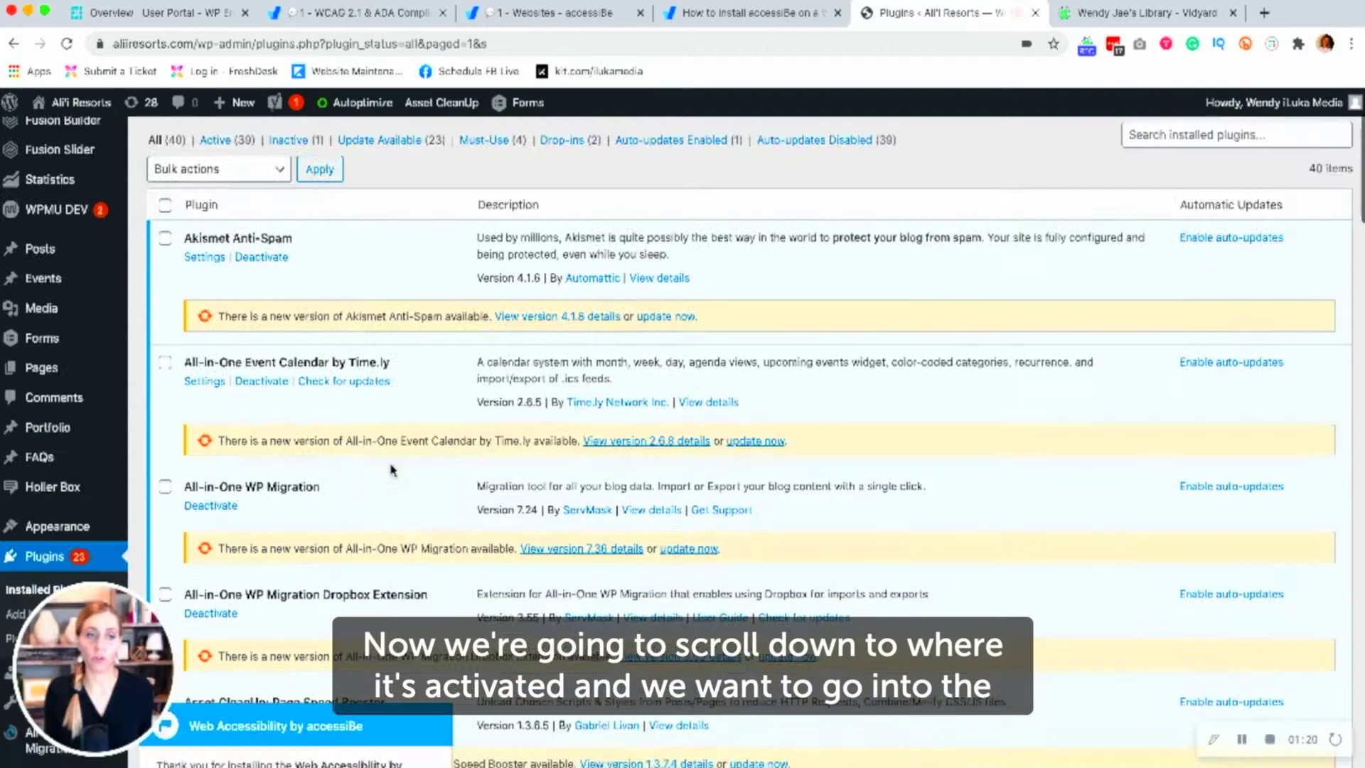
pyautogui.click(339, 388)
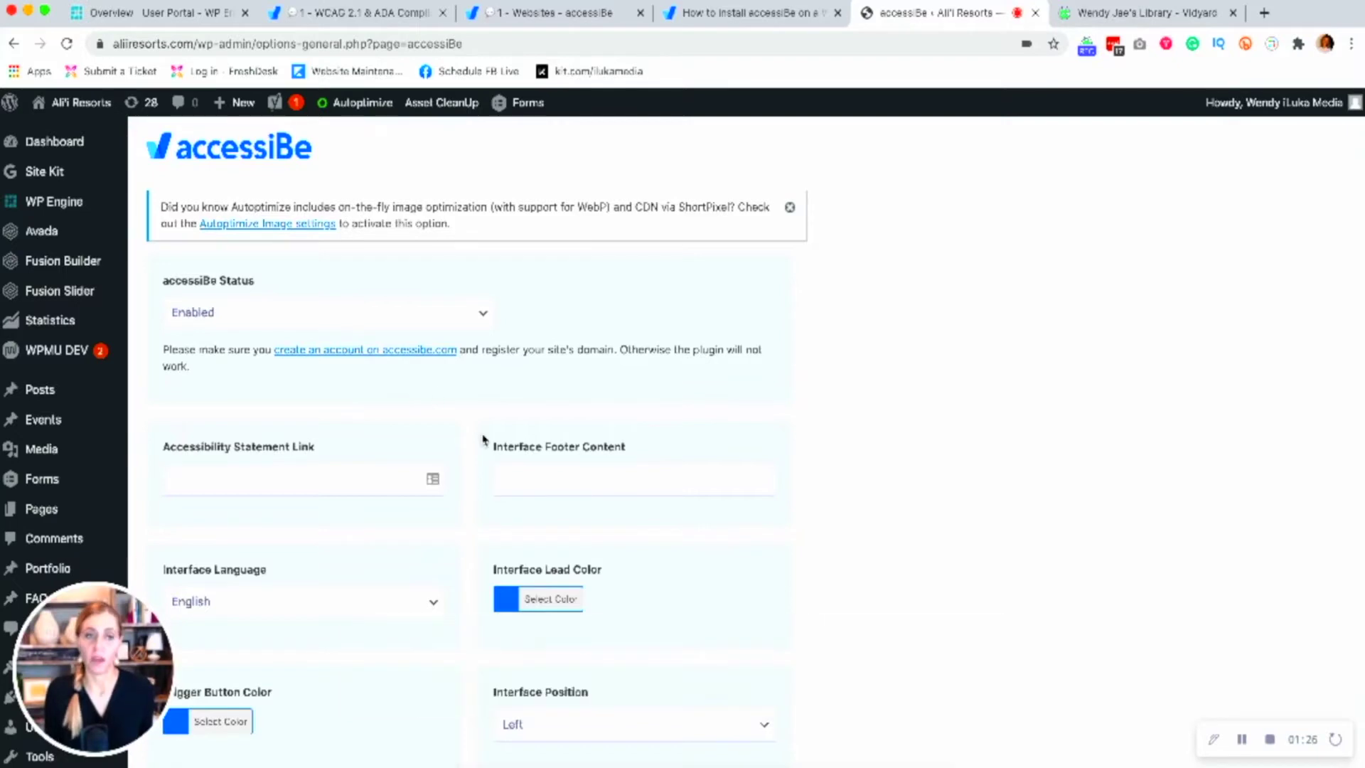
pyautogui.scroll(-4, 457, 424)
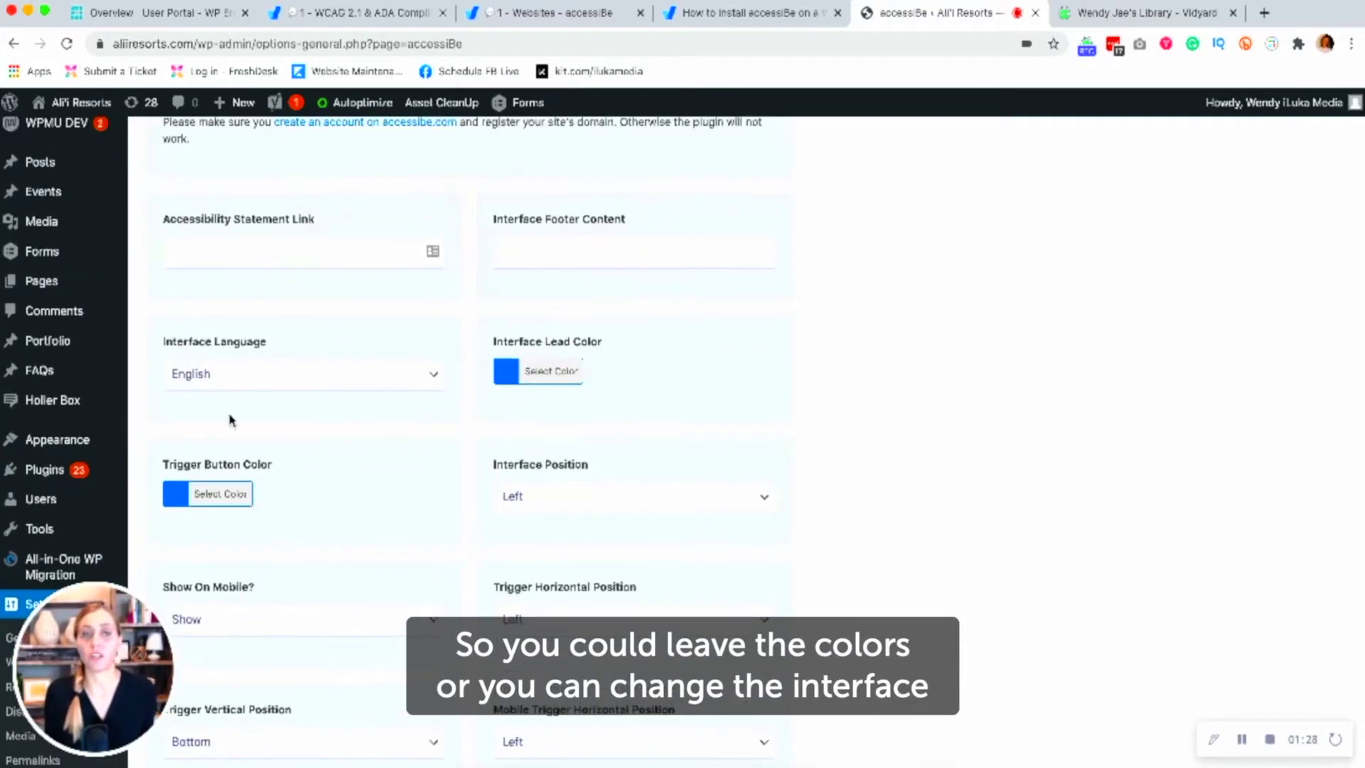
pyautogui.scroll(-4, 440, 469)
pyautogui.scroll(2, 483, 476)
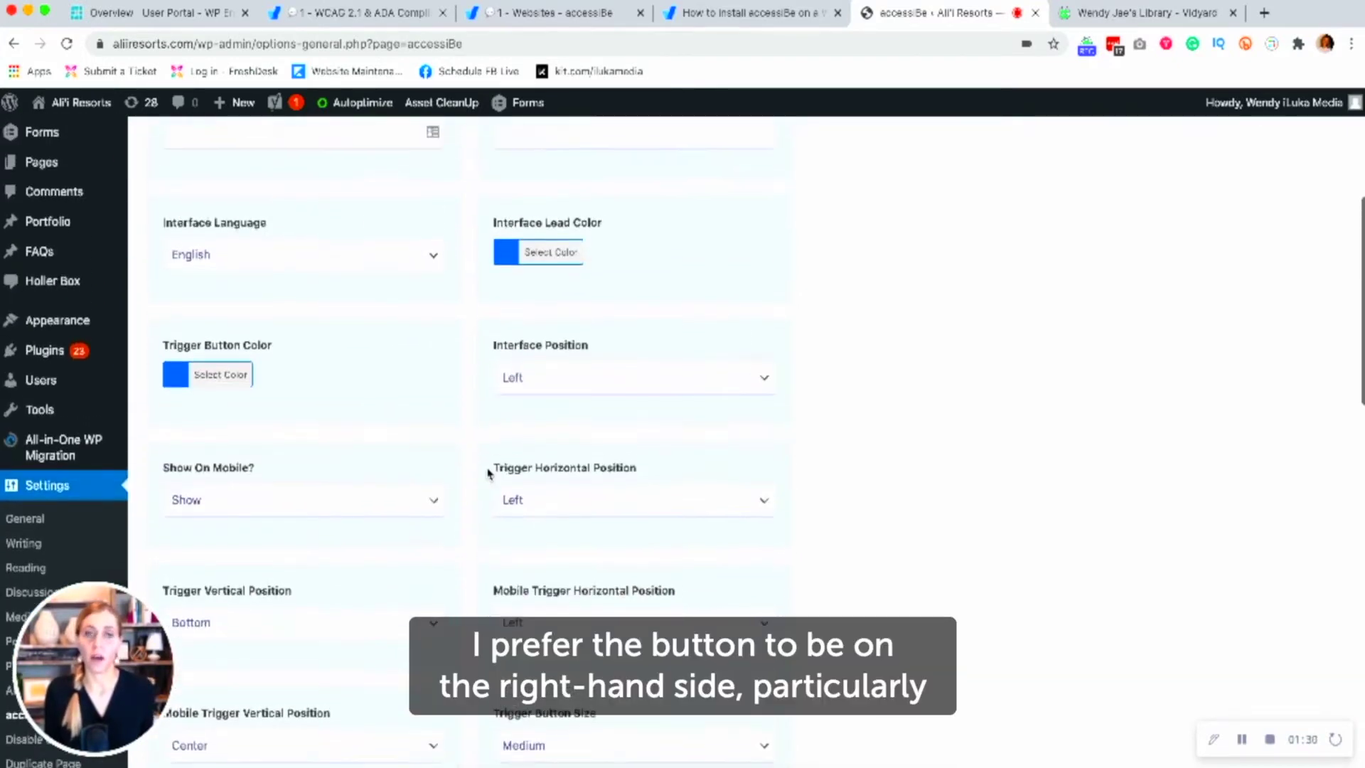
# - Set Interface, Trigger and Mobile Trigger horizontal positions to Right
pyautogui.click(528, 393)
pyautogui.click(526, 395)
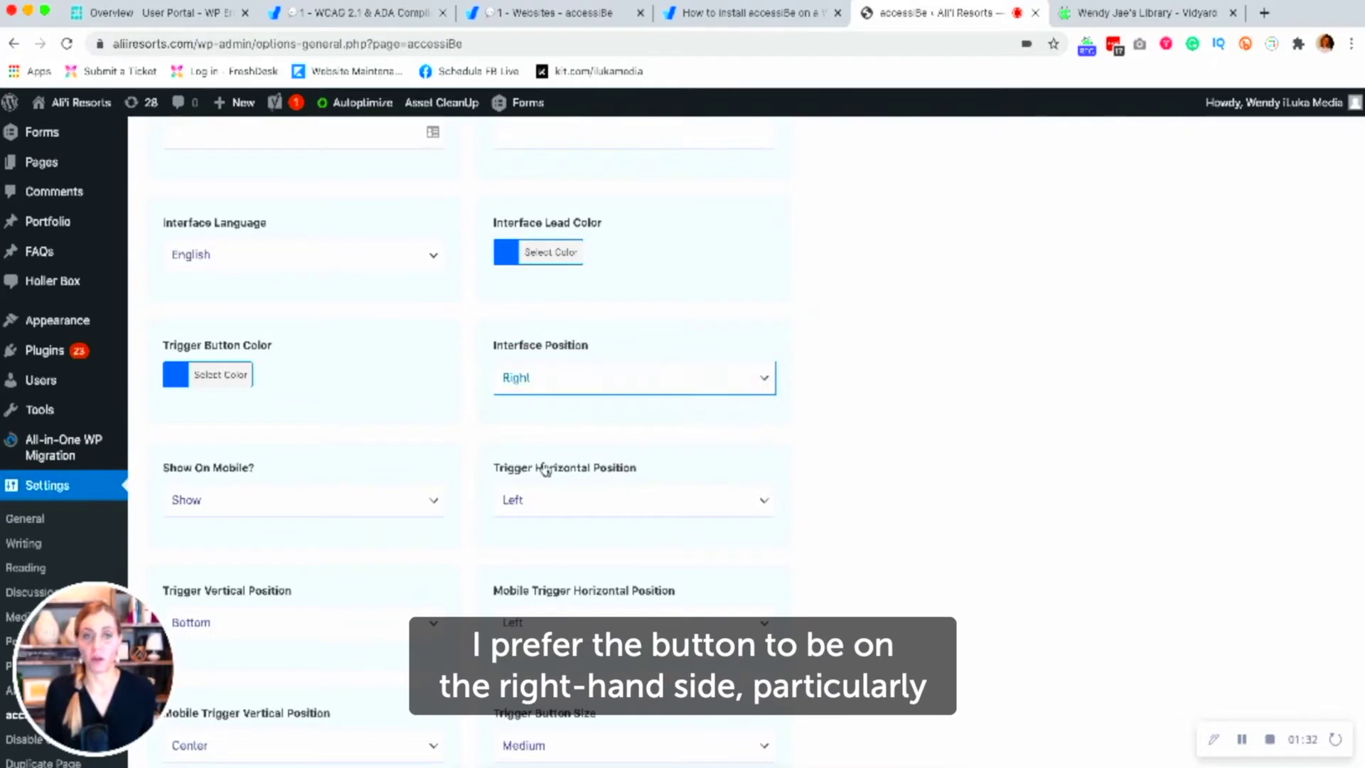
pyautogui.click(535, 499)
pyautogui.click(536, 518)
pyautogui.scroll(-3, 533, 469)
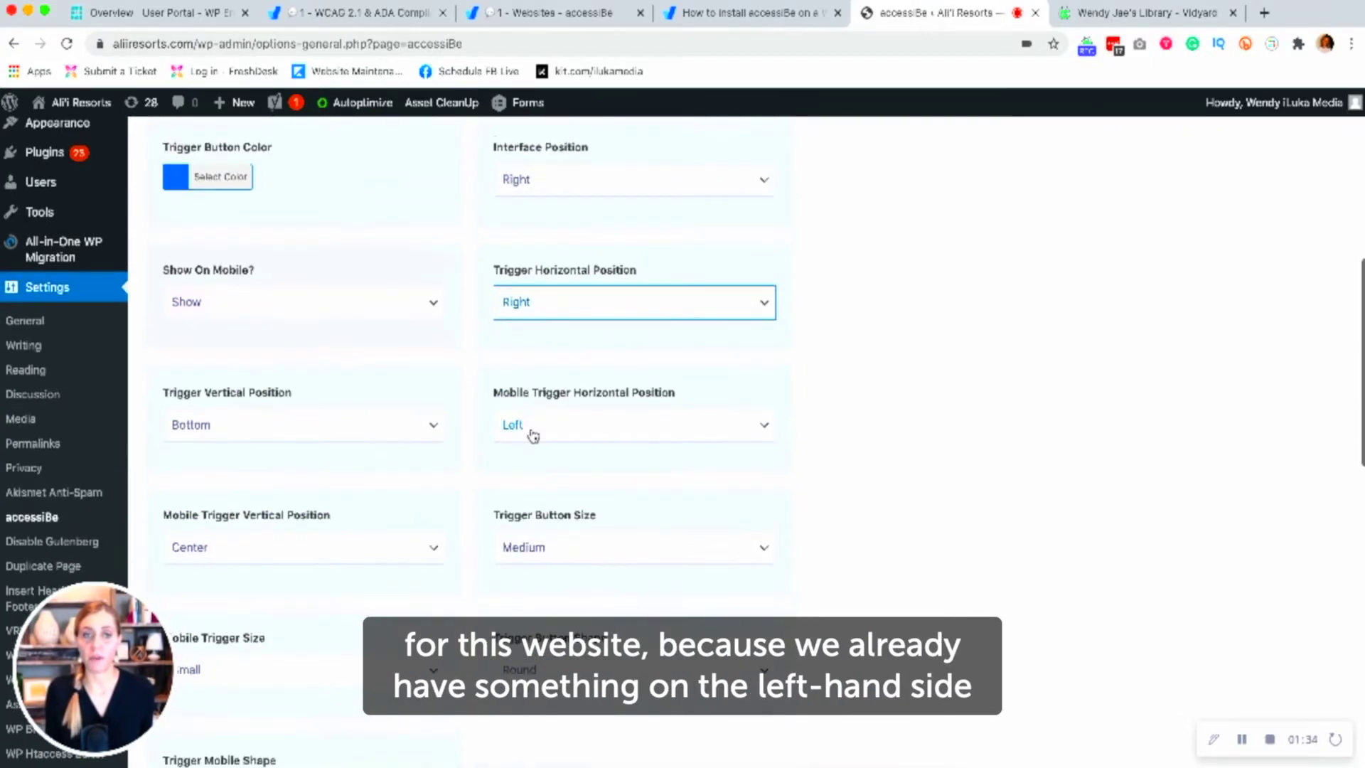
pyautogui.click(532, 433)
pyautogui.click(525, 445)
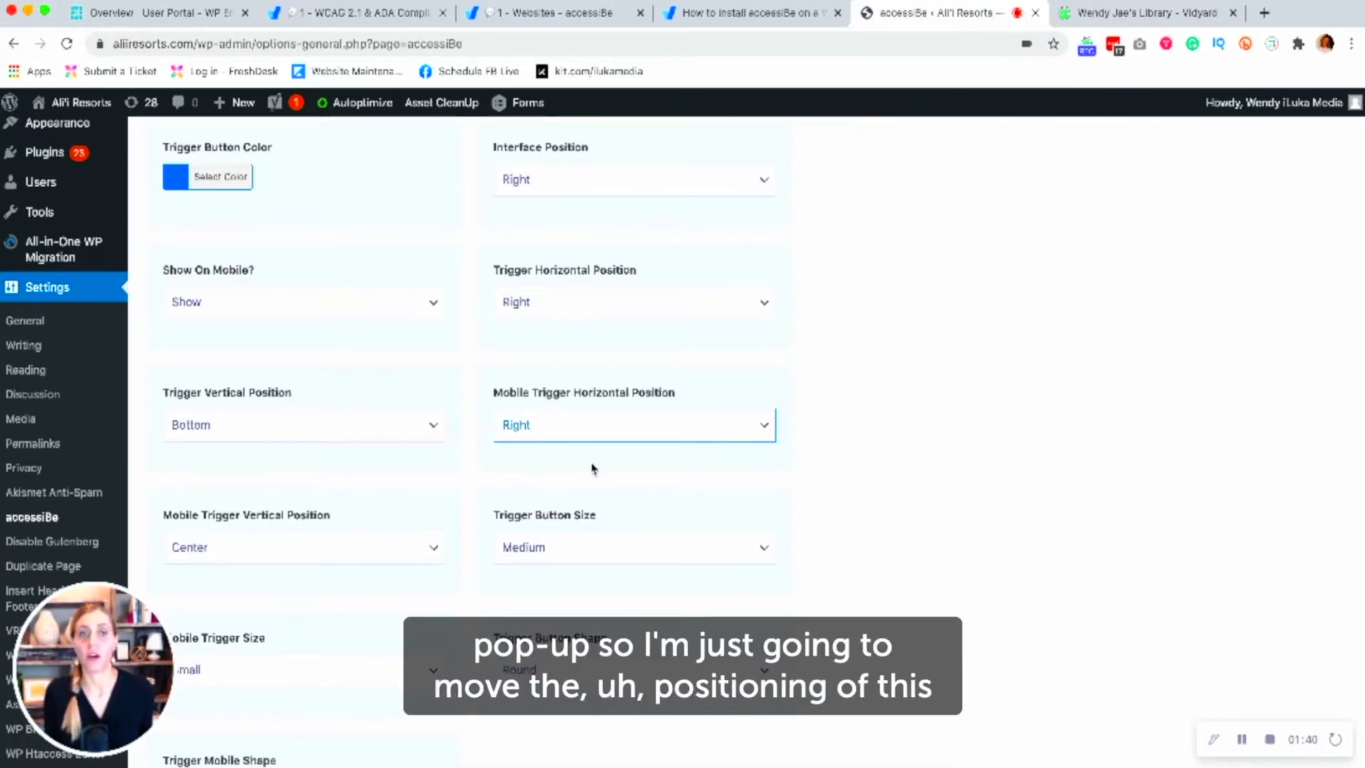
# - Shift the Interface Lead Color from blue toward teal in its colour picker
pyautogui.scroll(3, 590, 469)
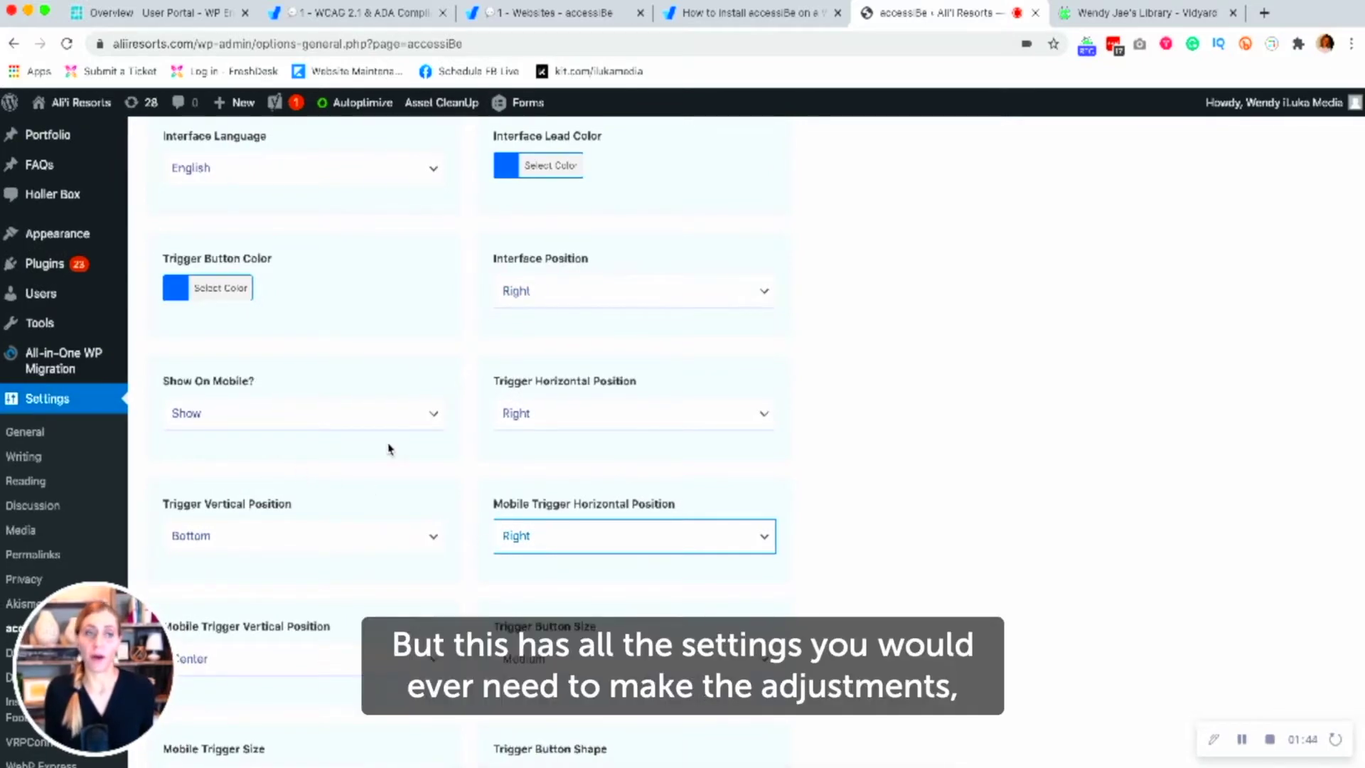
pyautogui.scroll(9, 389, 448)
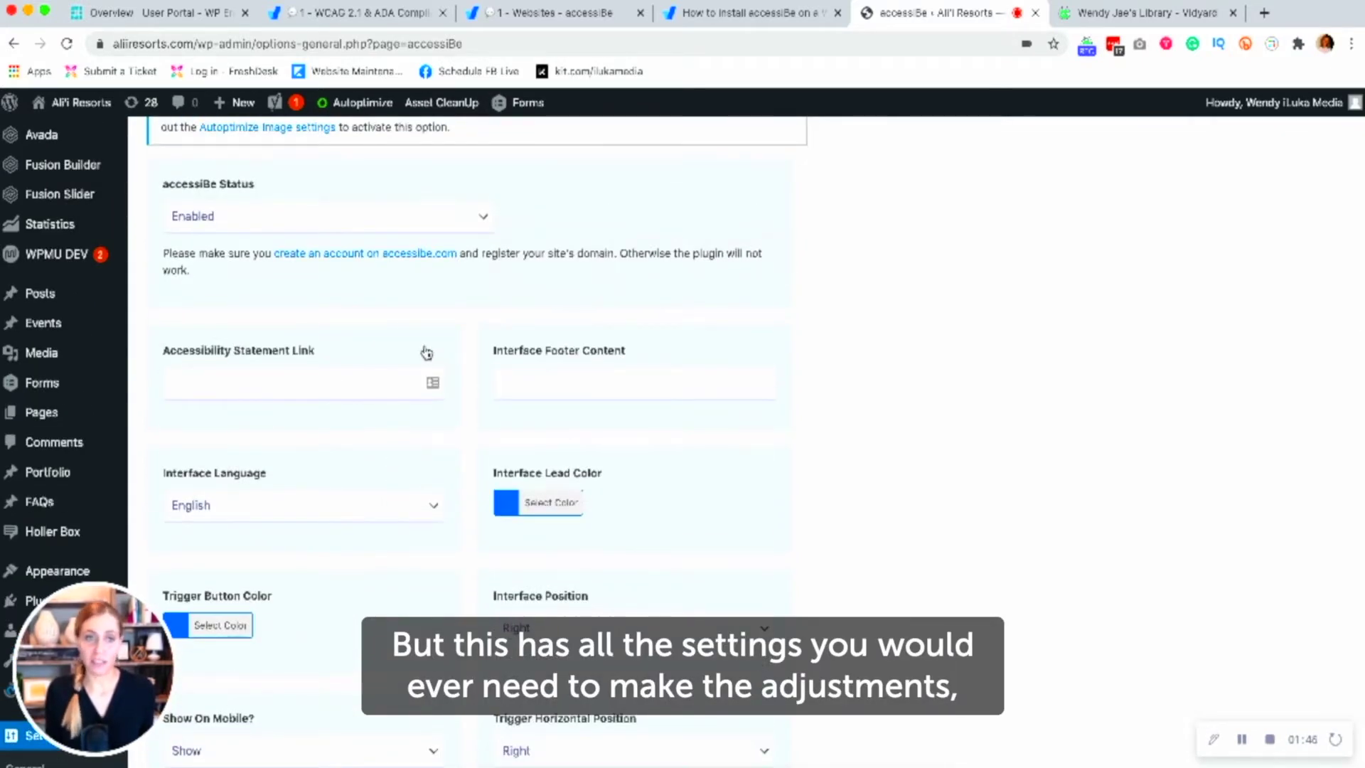
pyautogui.scroll(-7, 426, 353)
pyautogui.click(506, 254)
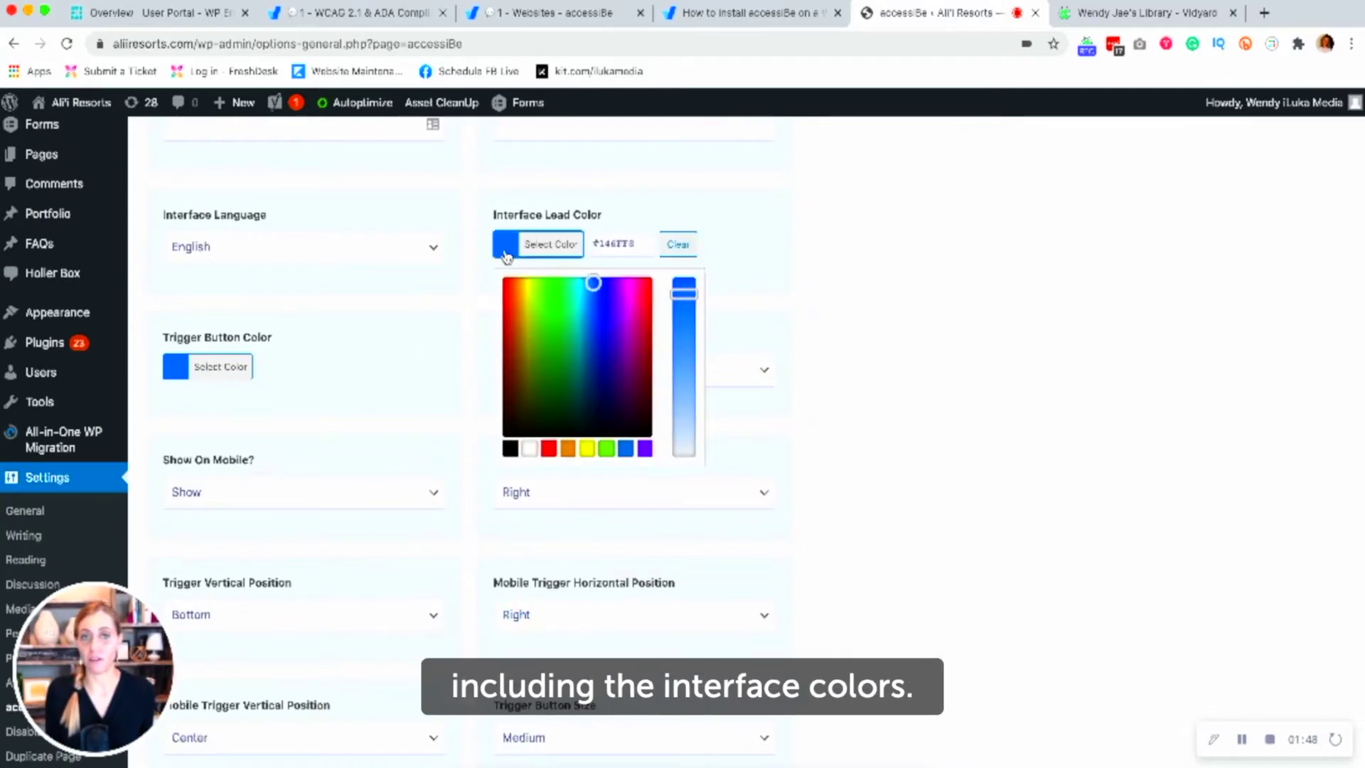
pyautogui.moveTo(593, 283)
pyautogui.mouseDown()
pyautogui.moveTo(570, 306)
pyautogui.moveTo(576, 320)
pyautogui.moveTo(596, 301)
pyautogui.mouseUp()
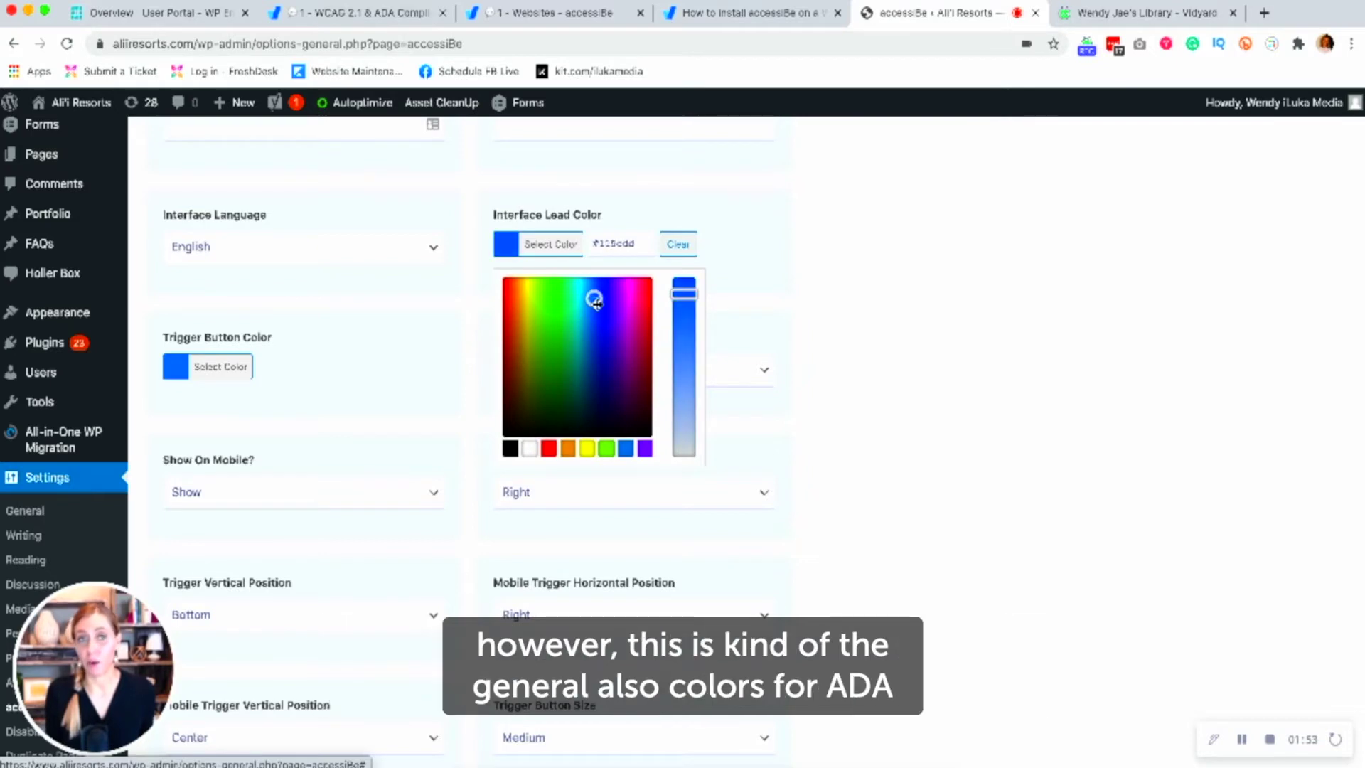
# - Close the lead colour picker and review trigger settings: offsets 20, mobile offsets 0, trigger shown
pyautogui.click(620, 196)
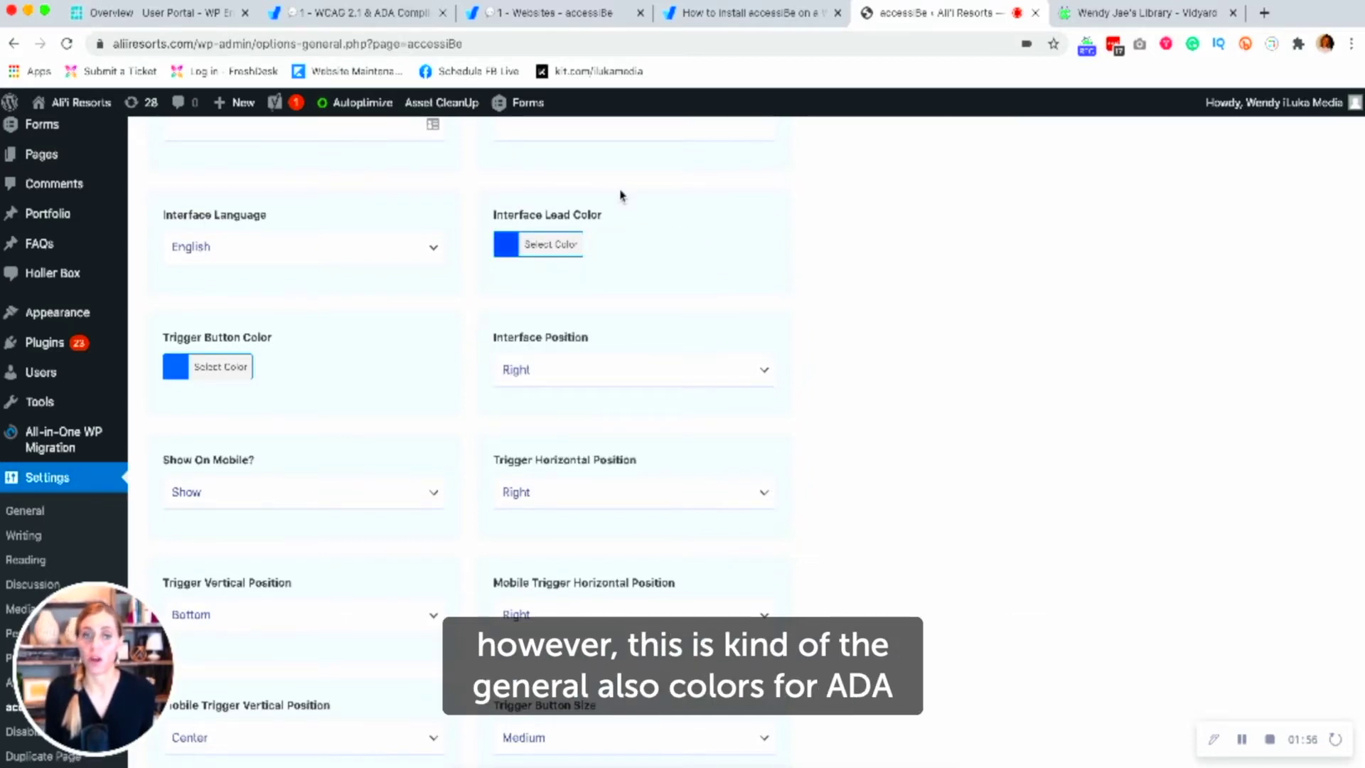
pyautogui.scroll(-5, 482, 336)
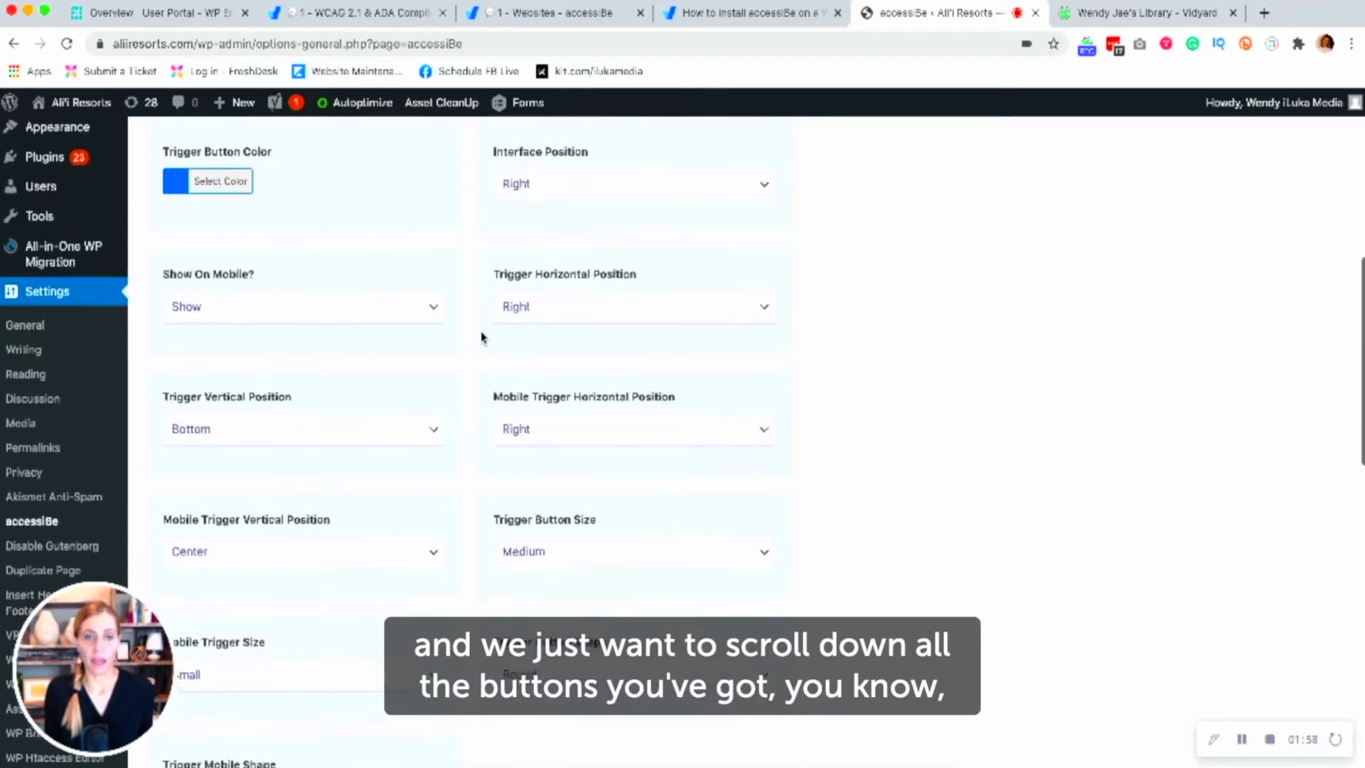
pyautogui.scroll(-4, 474, 455)
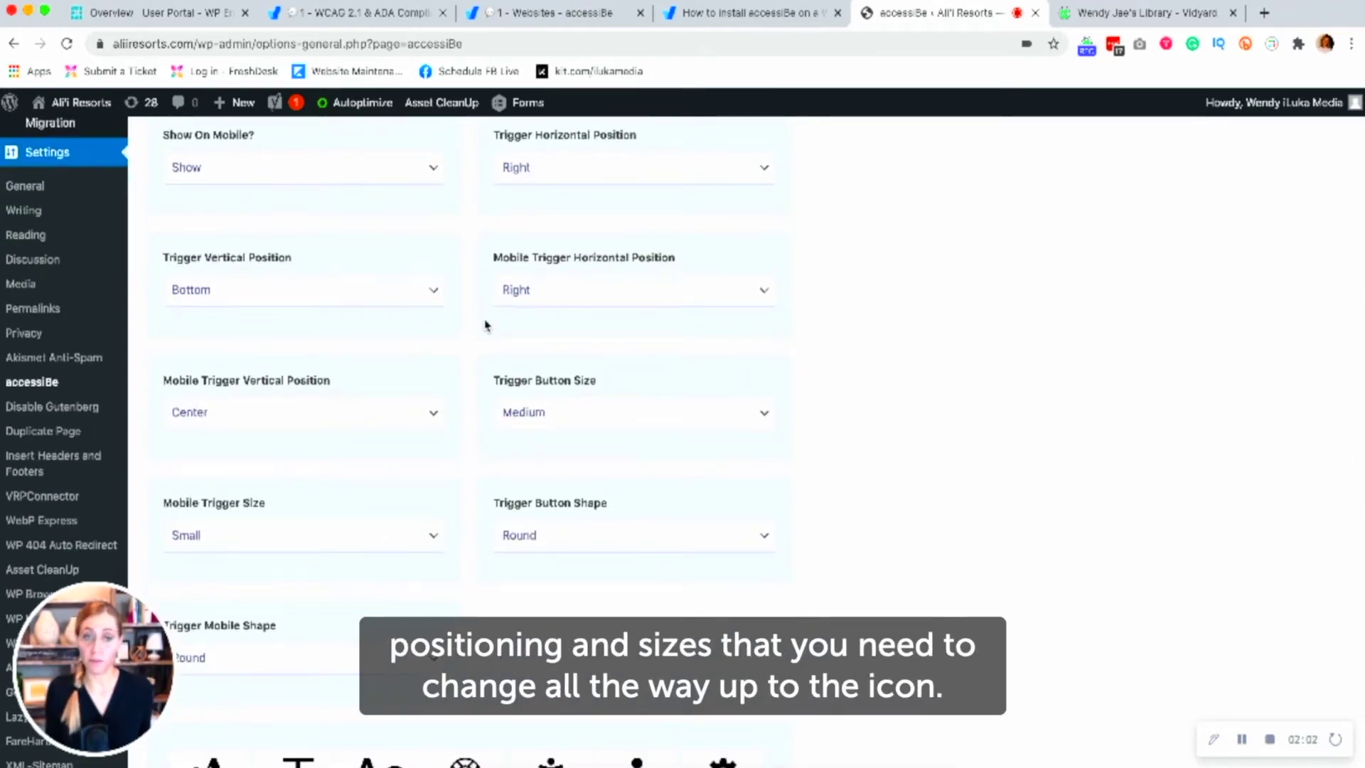
pyautogui.scroll(-9, 486, 325)
pyautogui.scroll(-3, 487, 325)
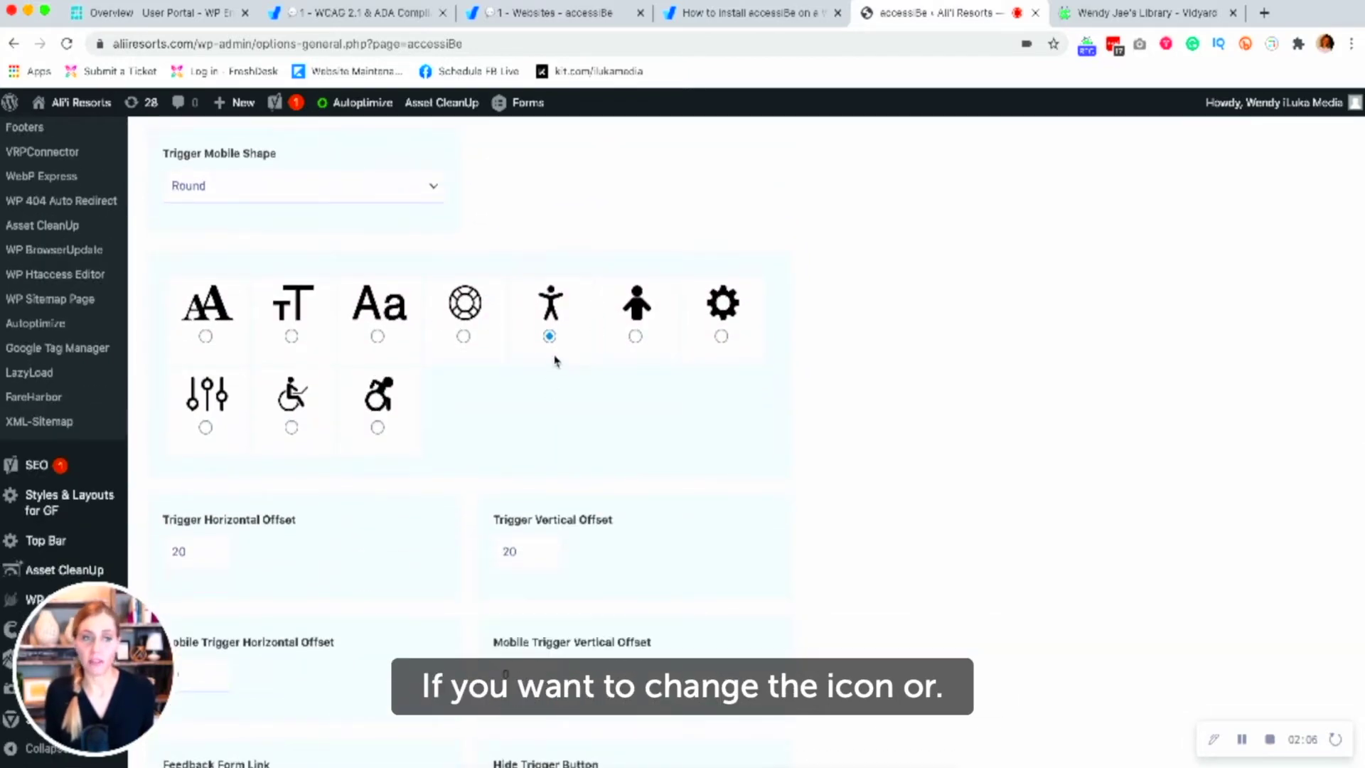
pyautogui.scroll(-4, 483, 336)
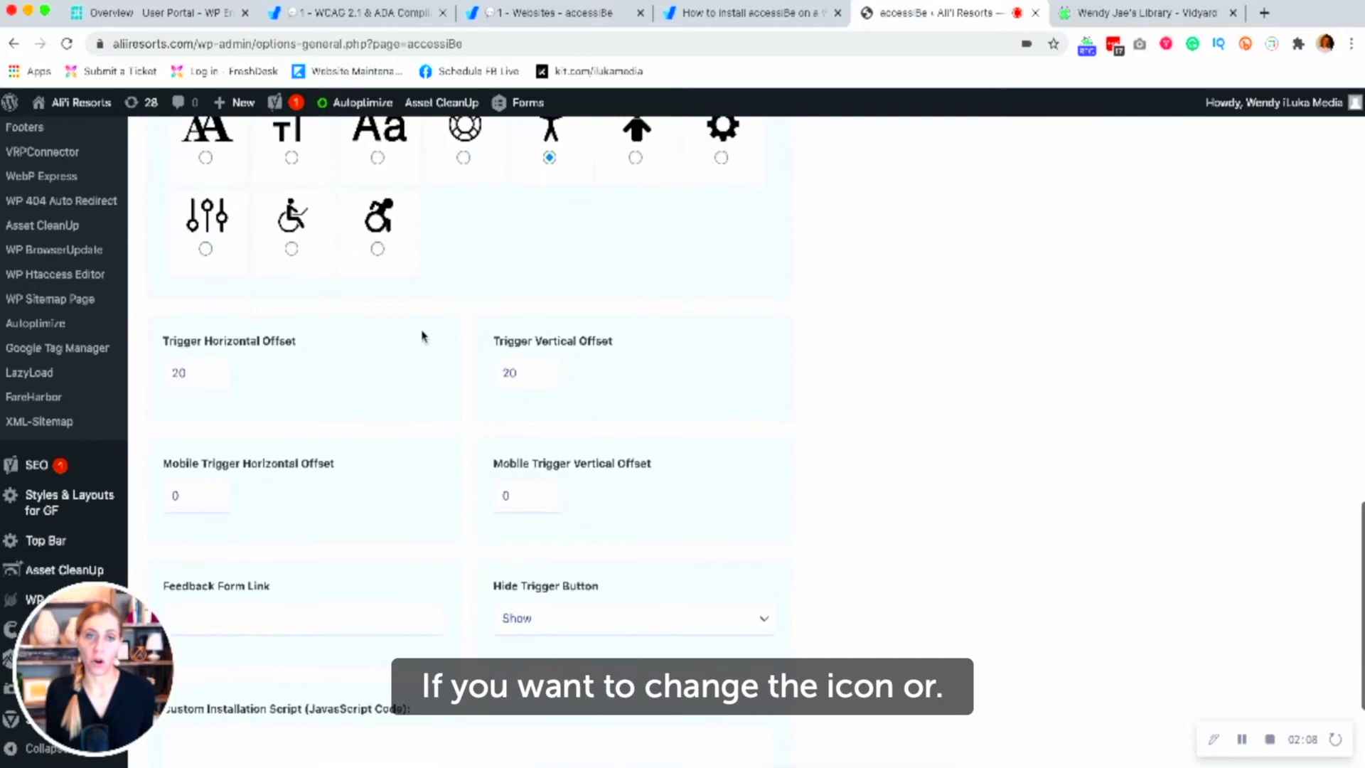
pyautogui.scroll(-5, 480, 450)
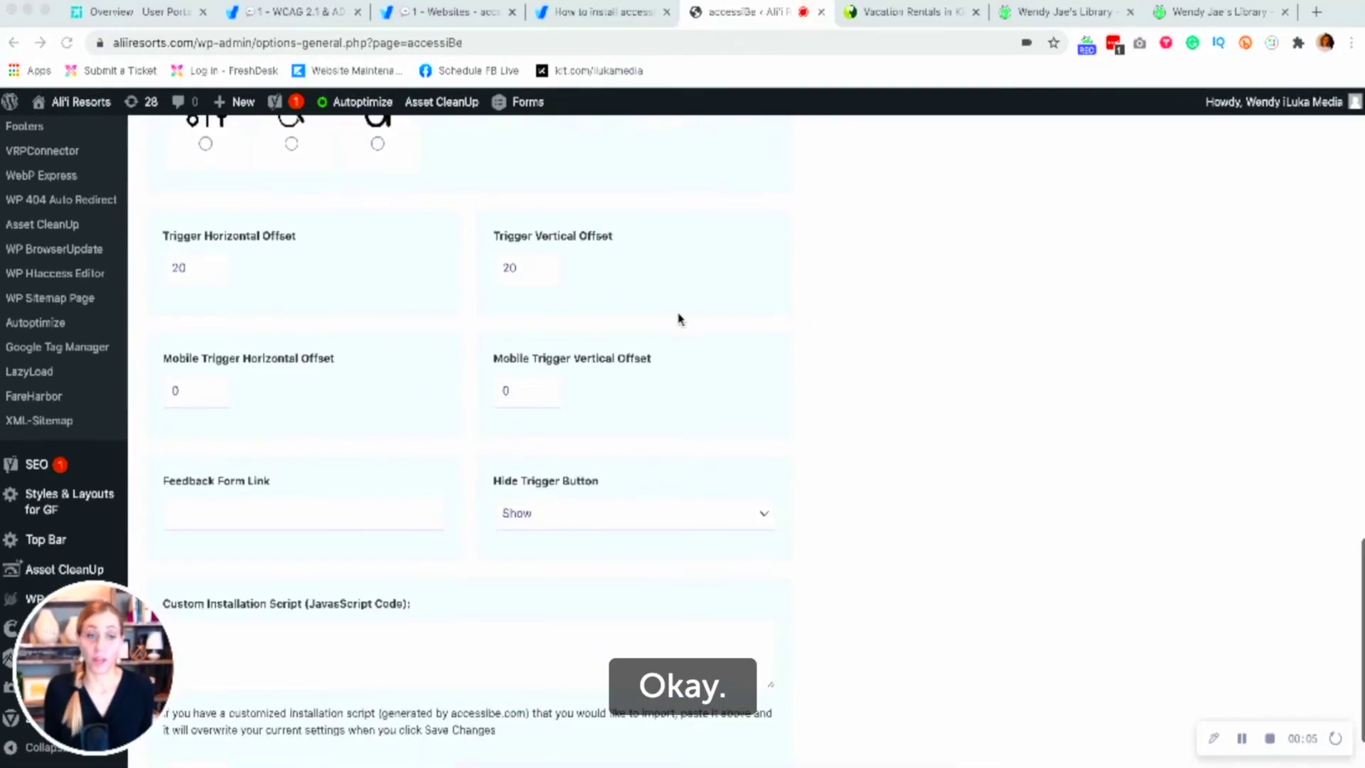
pyautogui.scroll(-2, 677, 318)
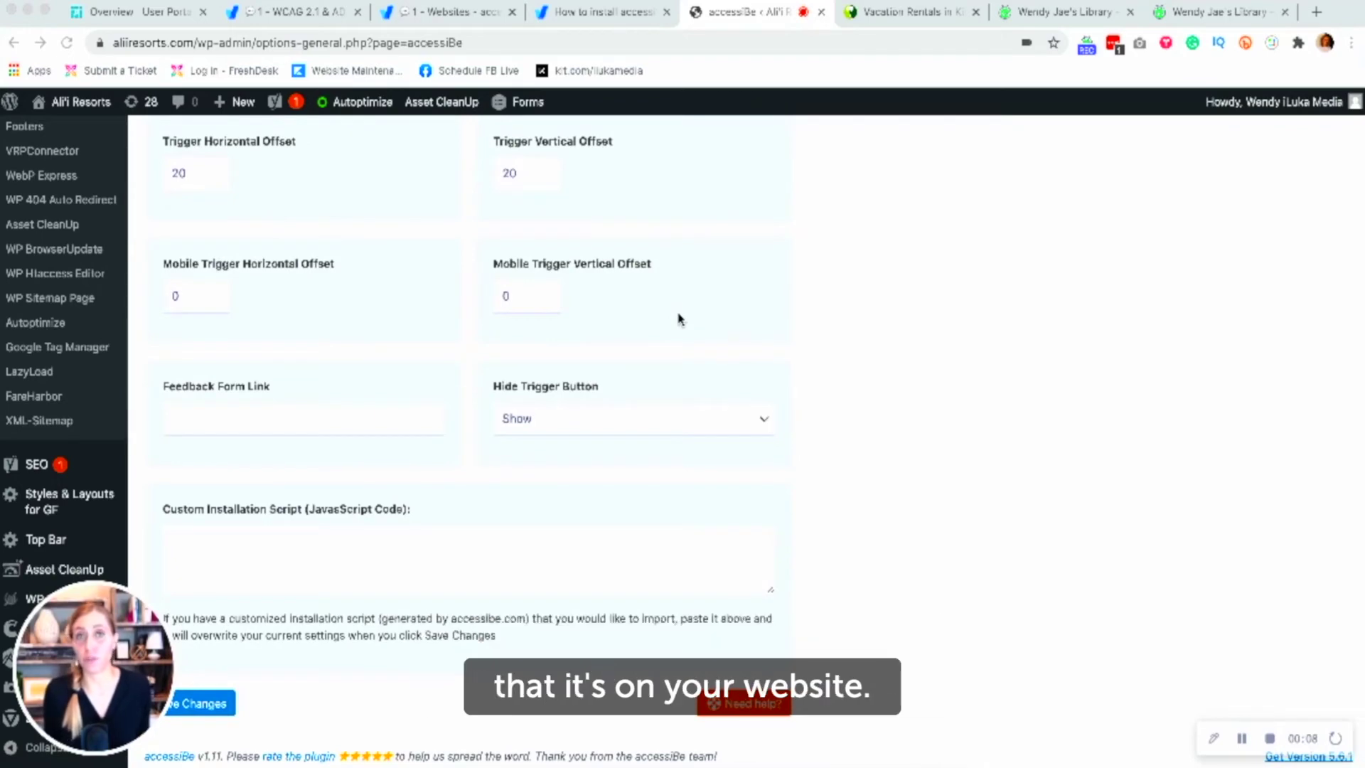
# - Save the accessiBe settings and confirm Web Accessibility by accessiBe 1.11 is active in Installed Plugins
pyautogui.click(202, 704)
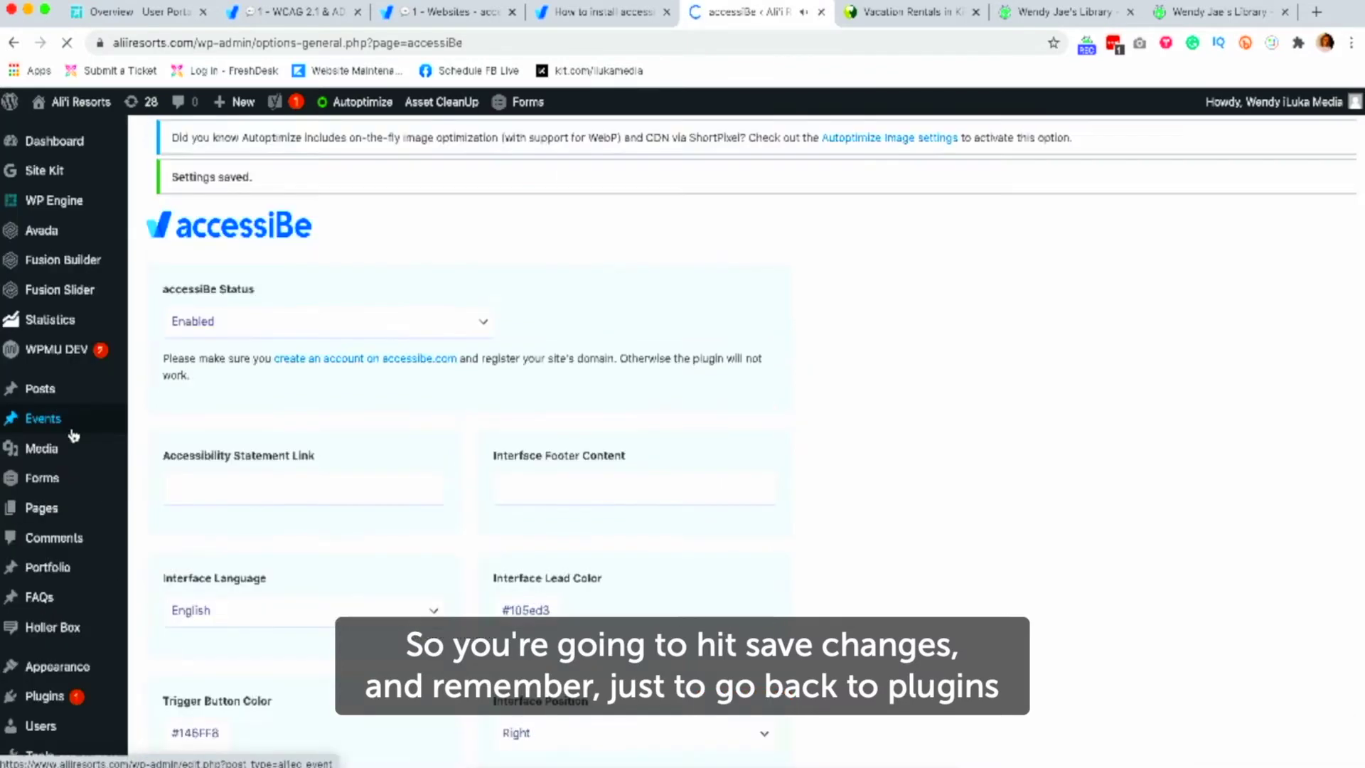
pyautogui.scroll(-5, 85, 484)
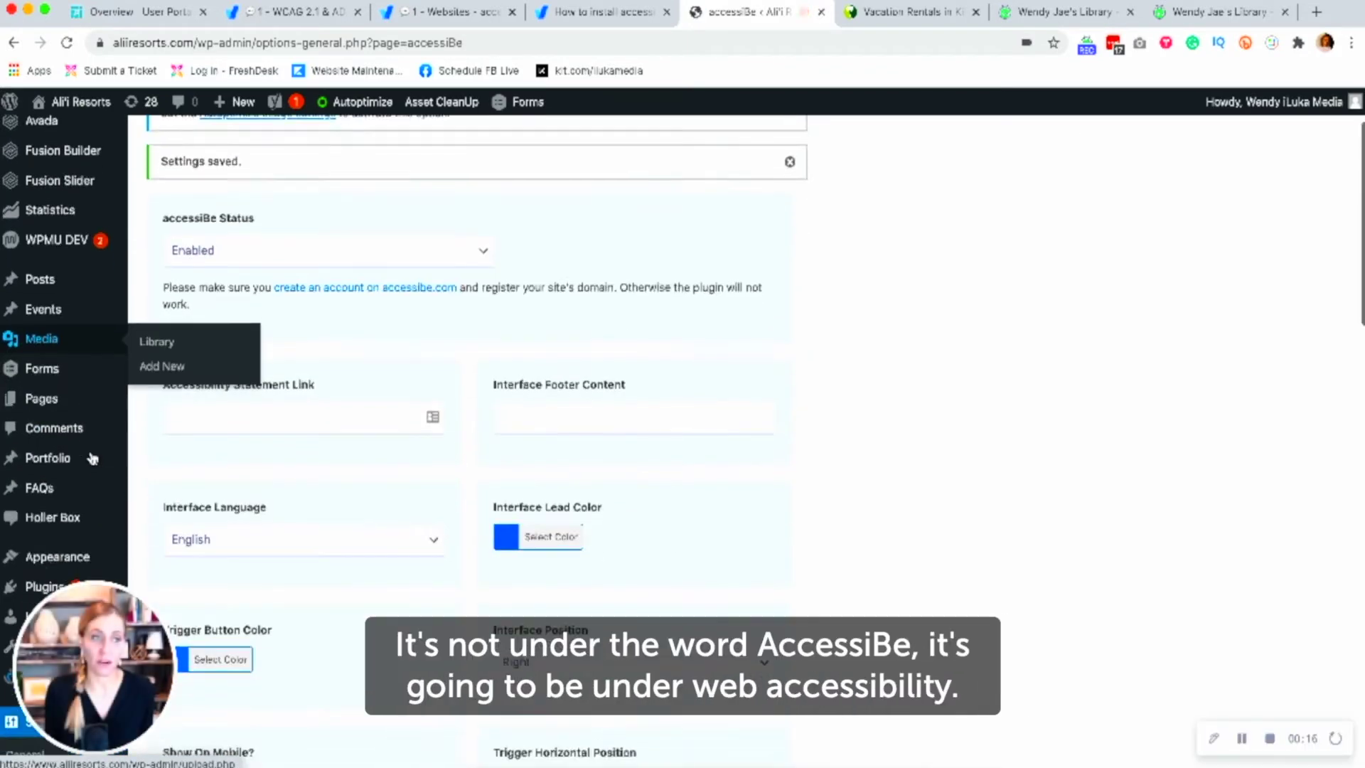
pyautogui.click(50, 391)
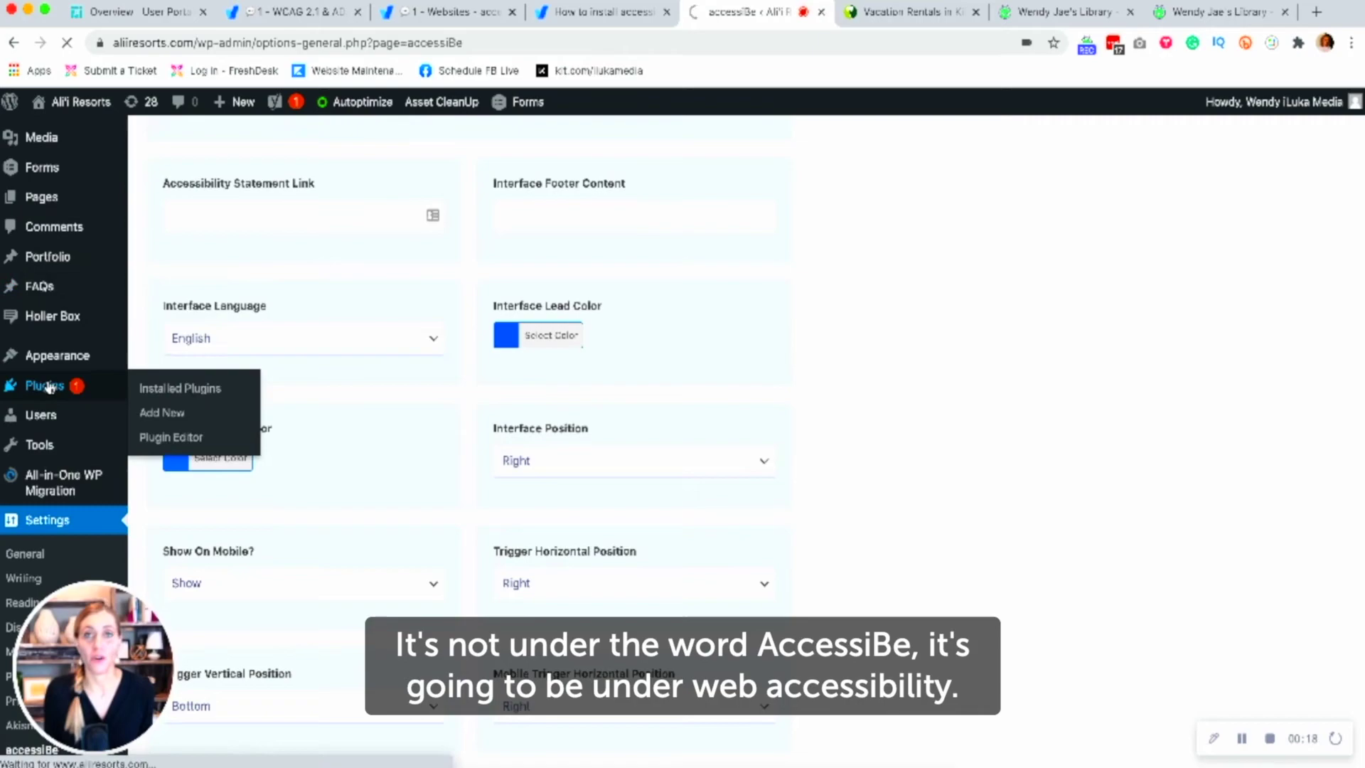
pyautogui.scroll(-10, 327, 579)
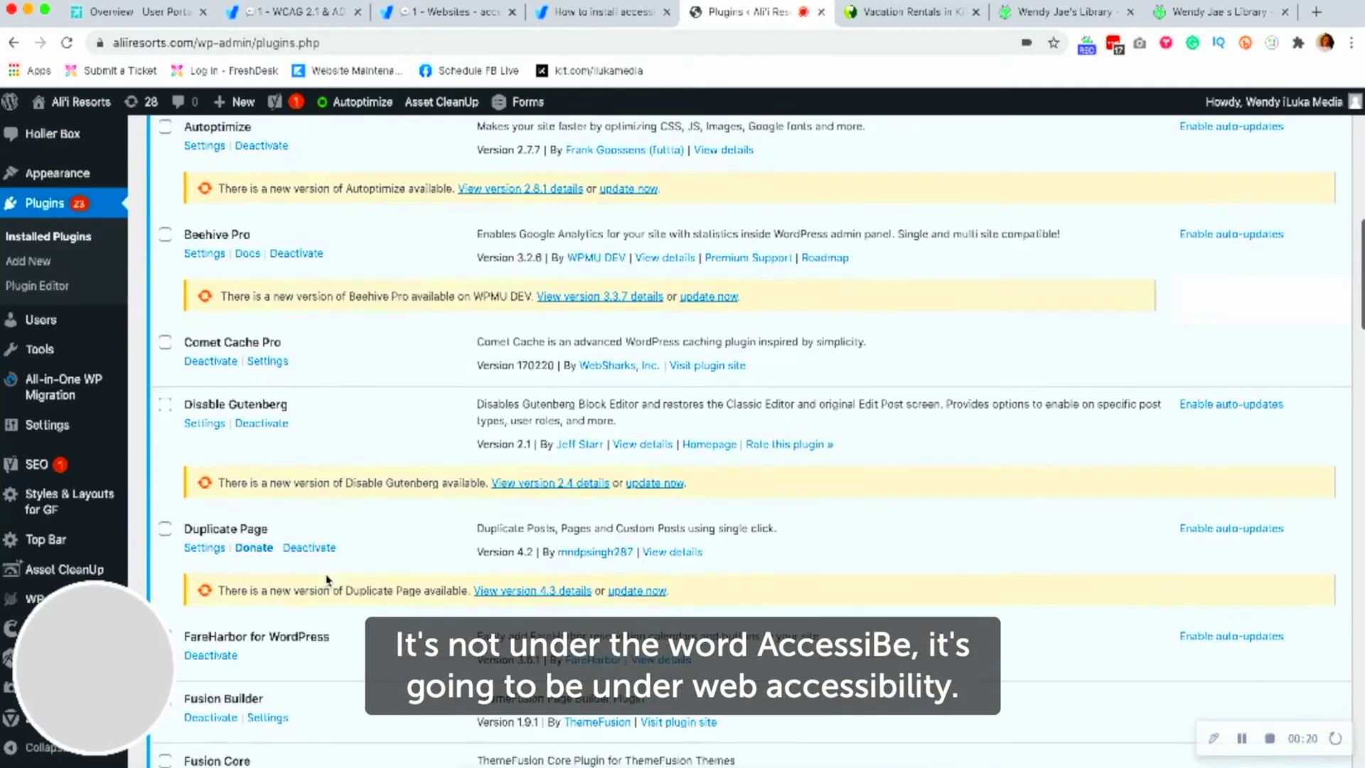
pyautogui.scroll(-15, 327, 579)
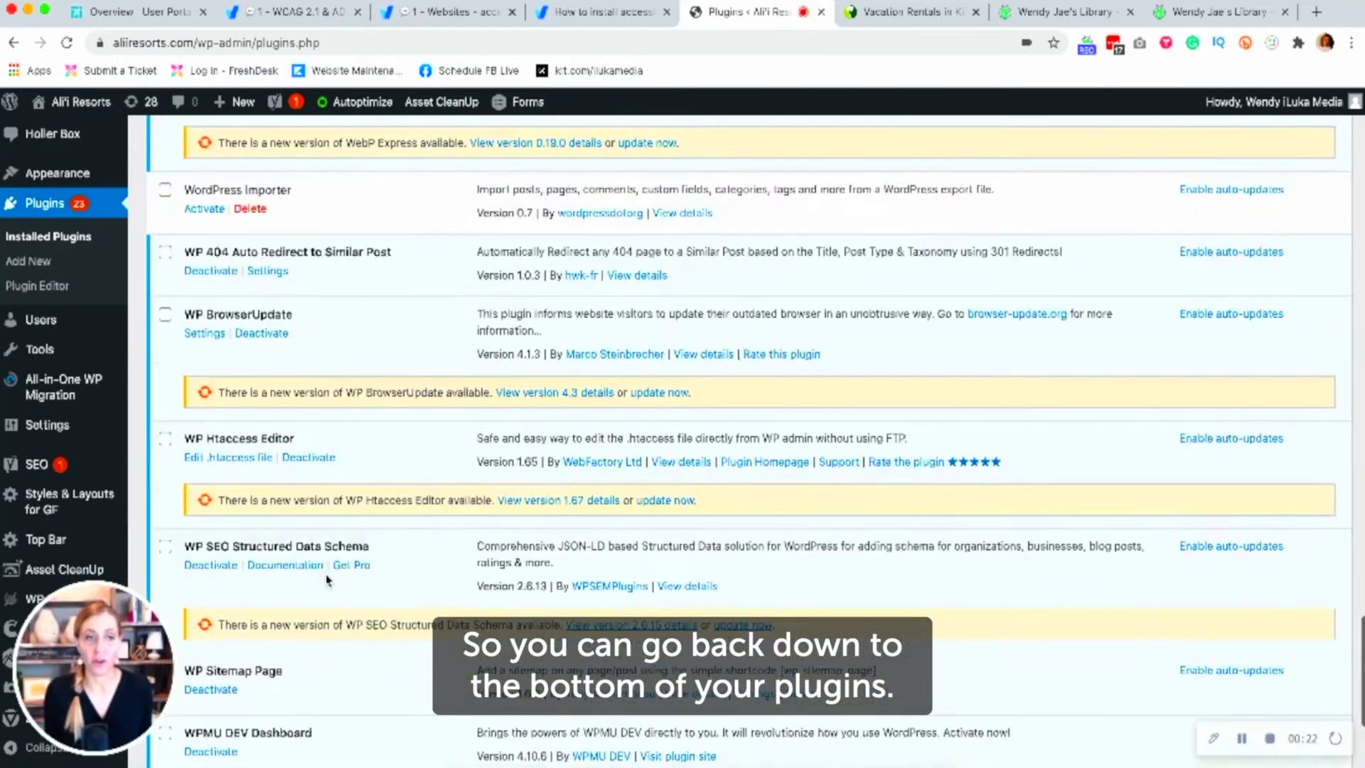
pyautogui.scroll(-5, 327, 579)
pyautogui.scroll(5, 327, 577)
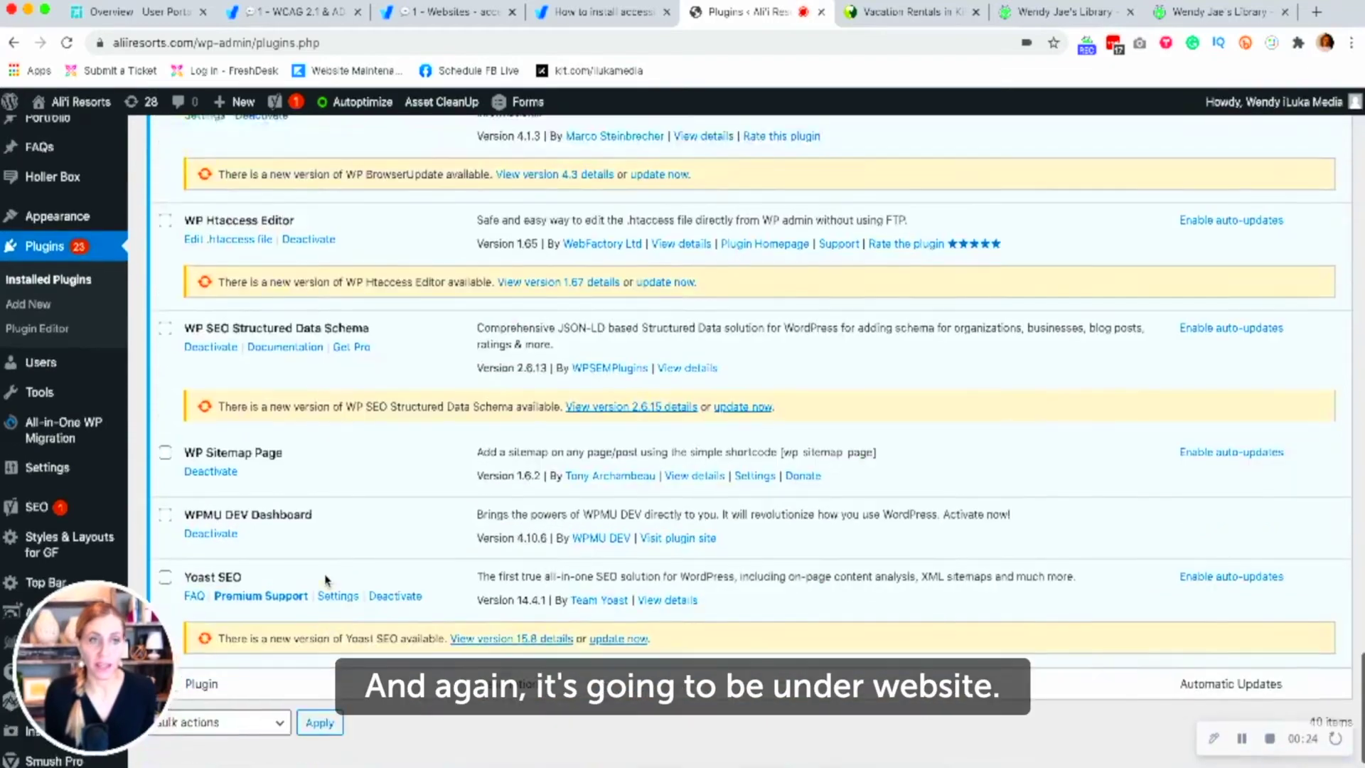
pyautogui.scroll(5, 327, 580)
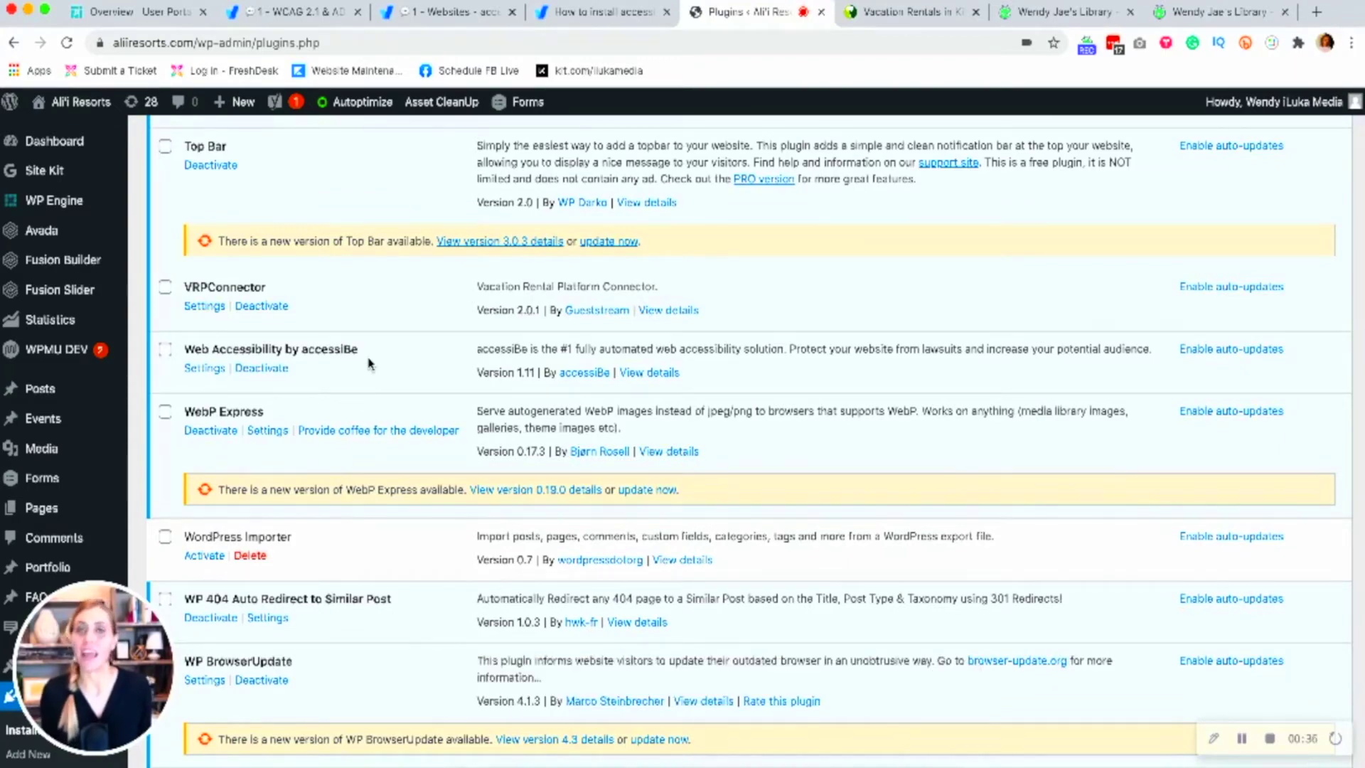
# - Reload the live Ali'i Resorts homepage and confirm the accessiBe icon at the bottom-right
pyautogui.click(916, 12)
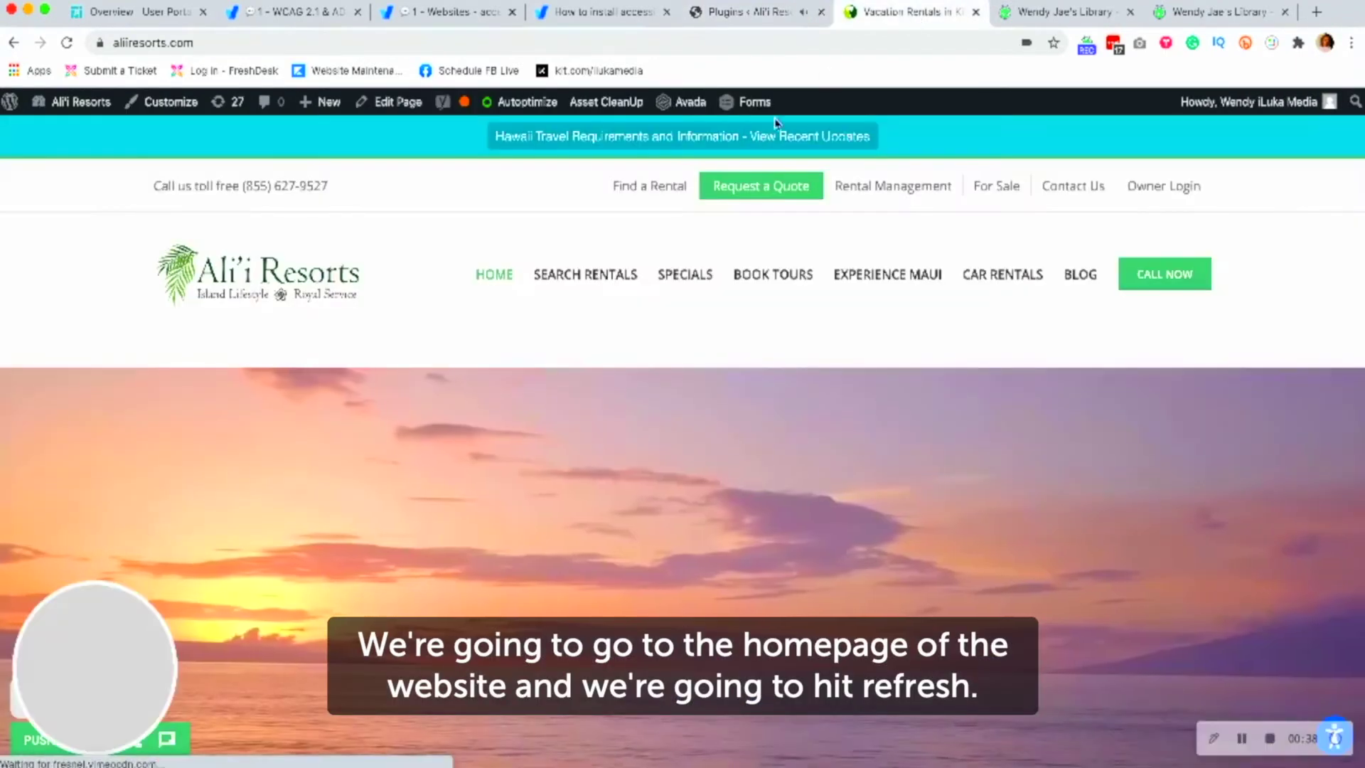
pyautogui.click(67, 43)
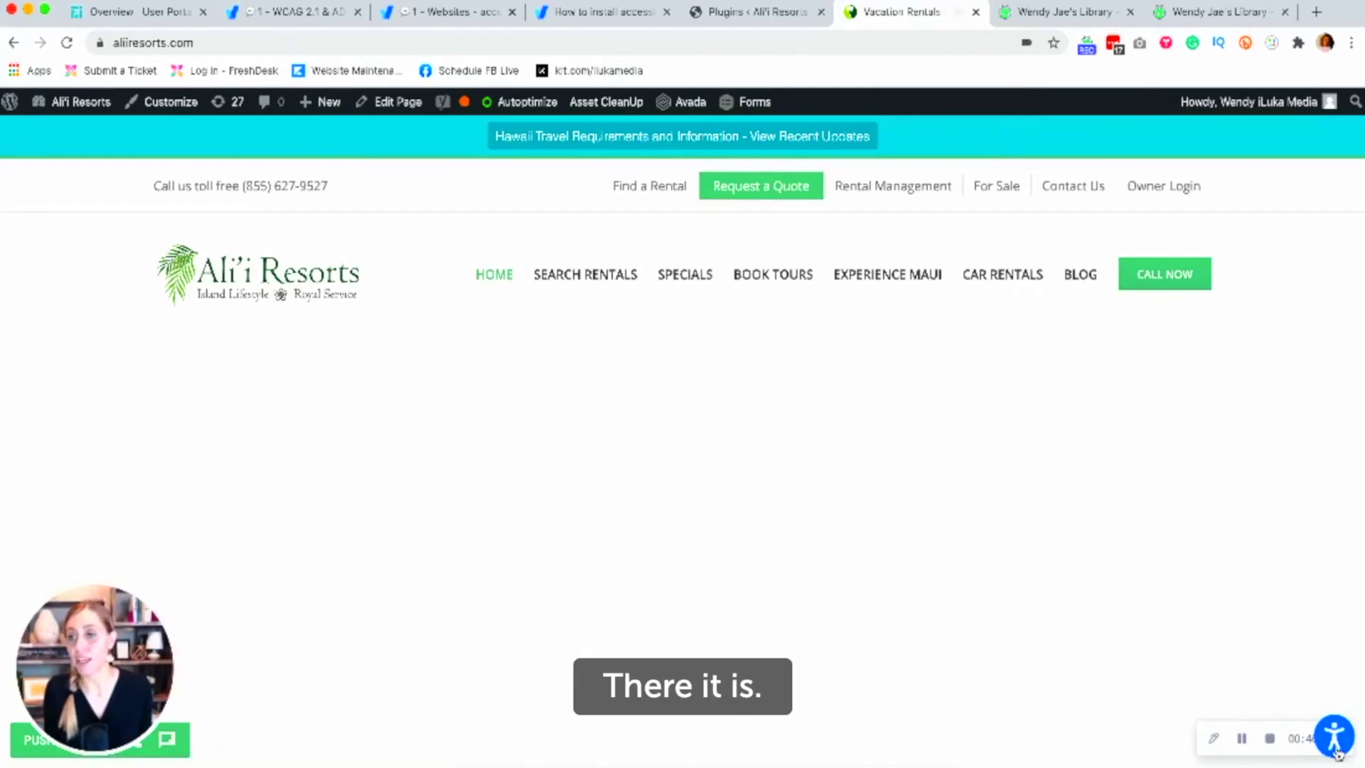
pyautogui.scroll(-2, 1252, 620)
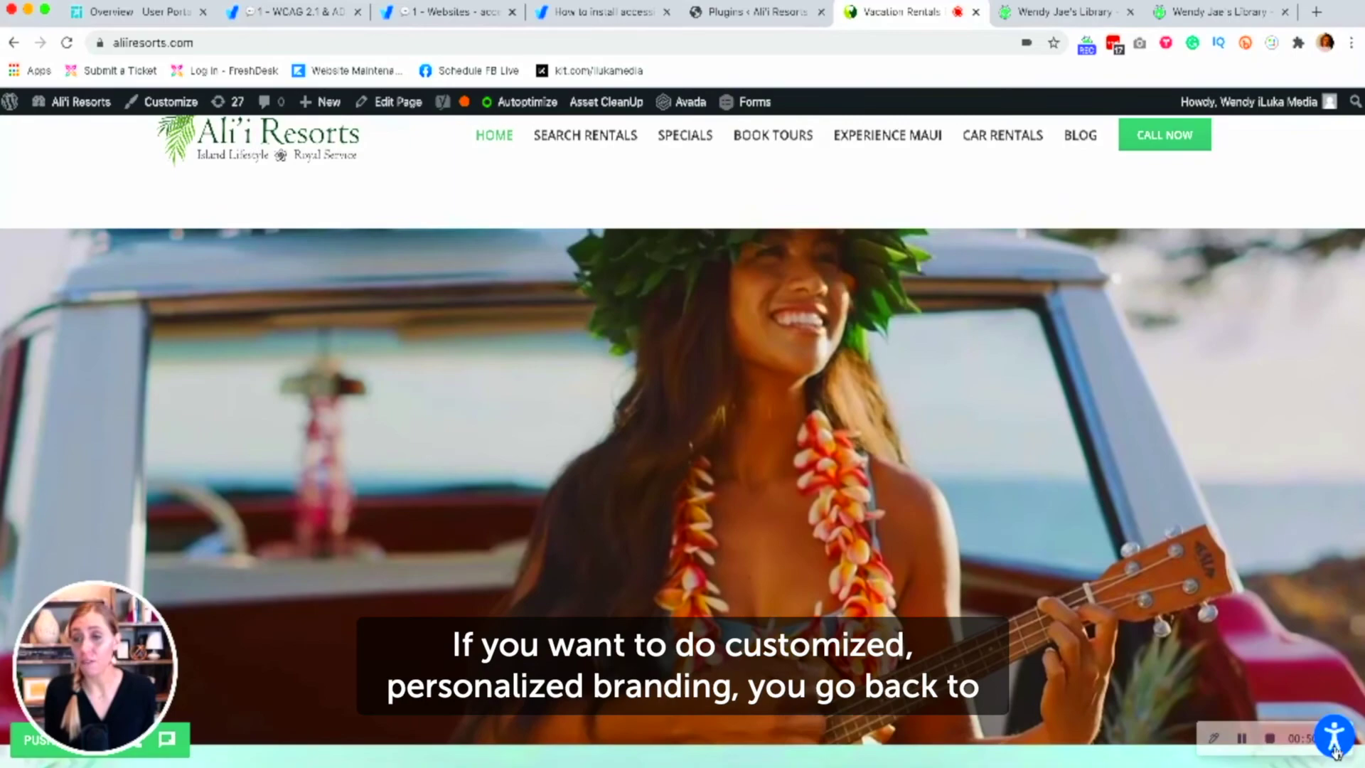
pyautogui.scroll(1, 1336, 752)
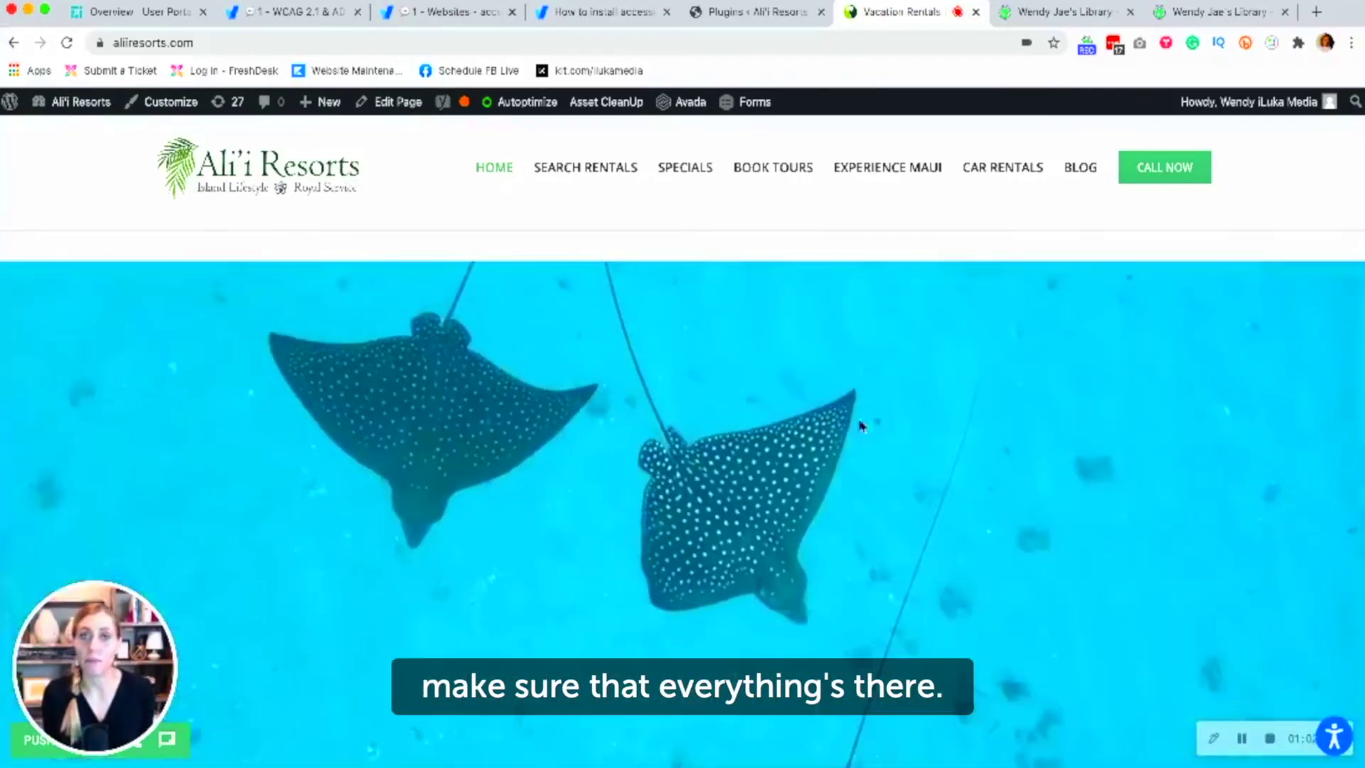
# - Browse the Search Rentals page and the Blog posts to confirm the site still displays correctly
pyautogui.click(605, 248)
pyautogui.scroll(-8, 681, 344)
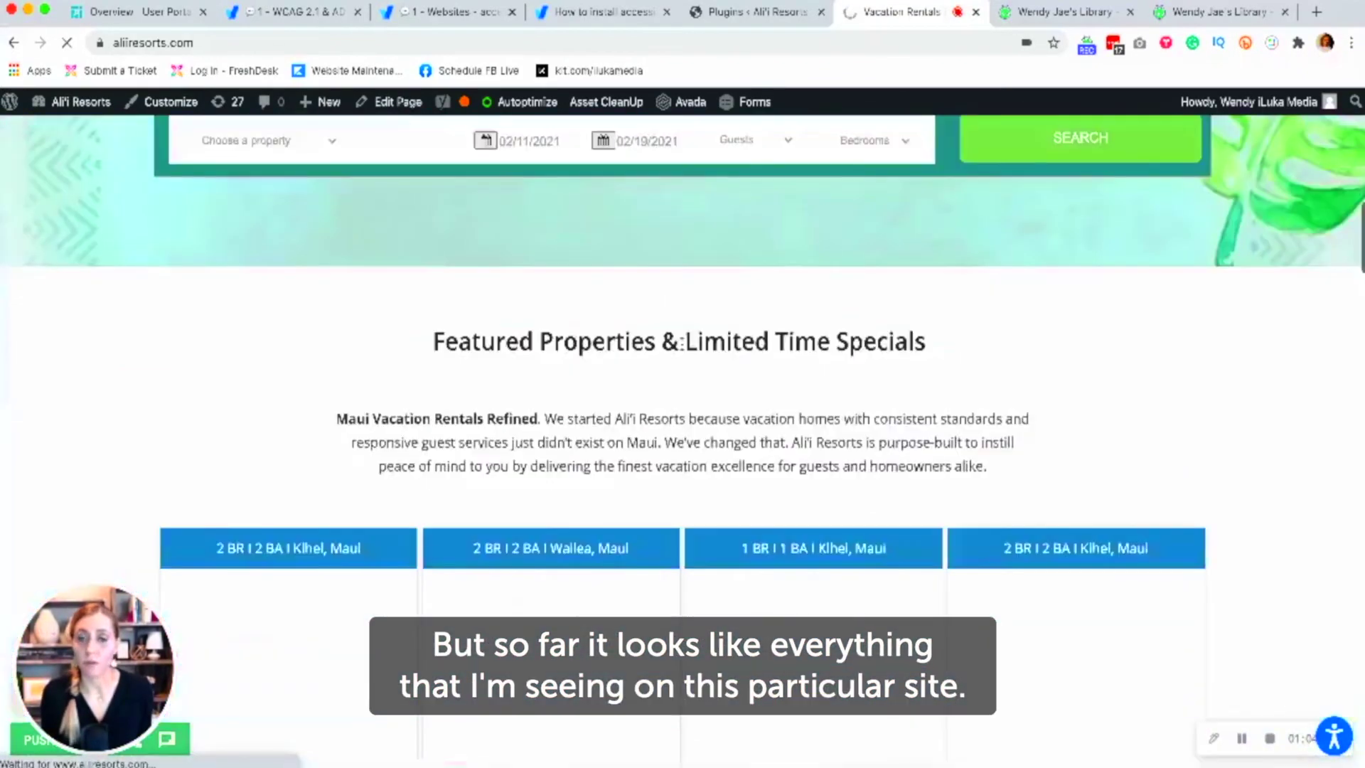
pyautogui.scroll(-3, 681, 384)
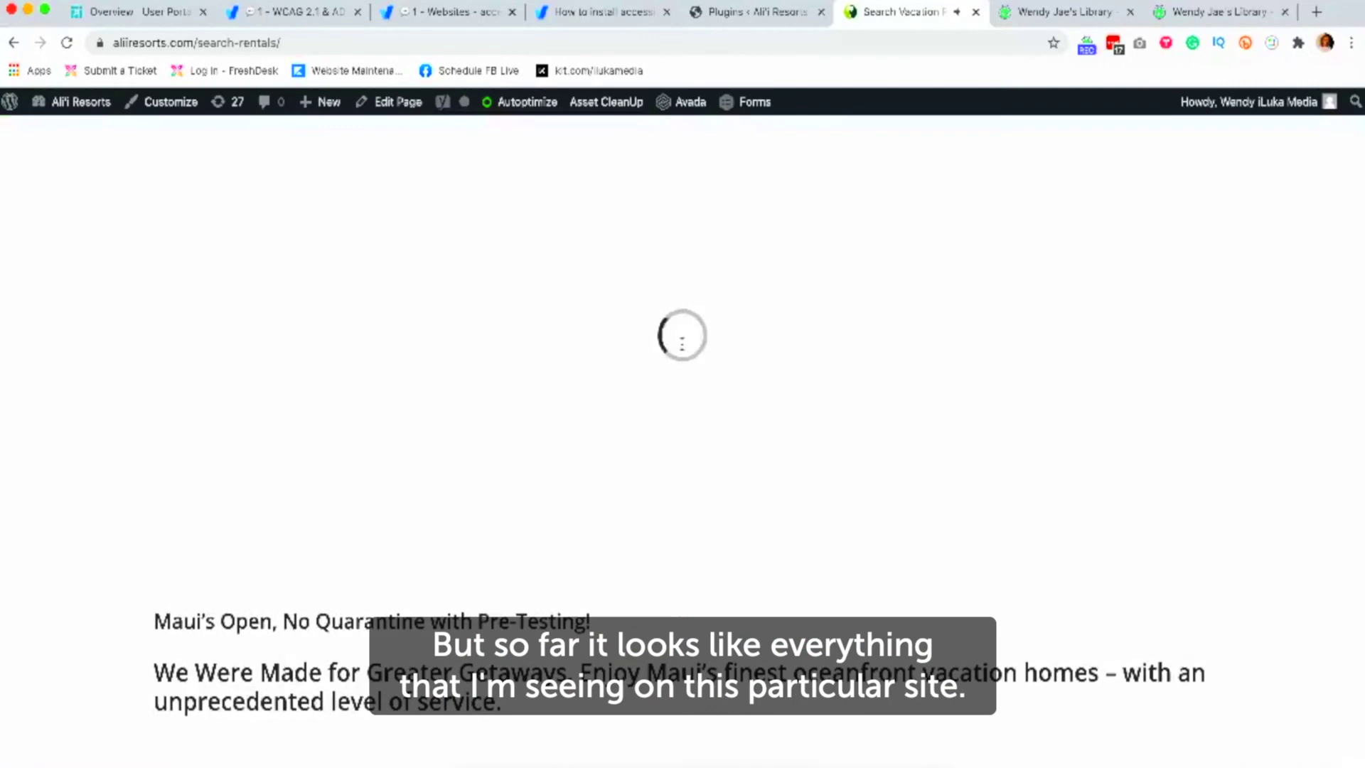
pyautogui.scroll(-10, 682, 344)
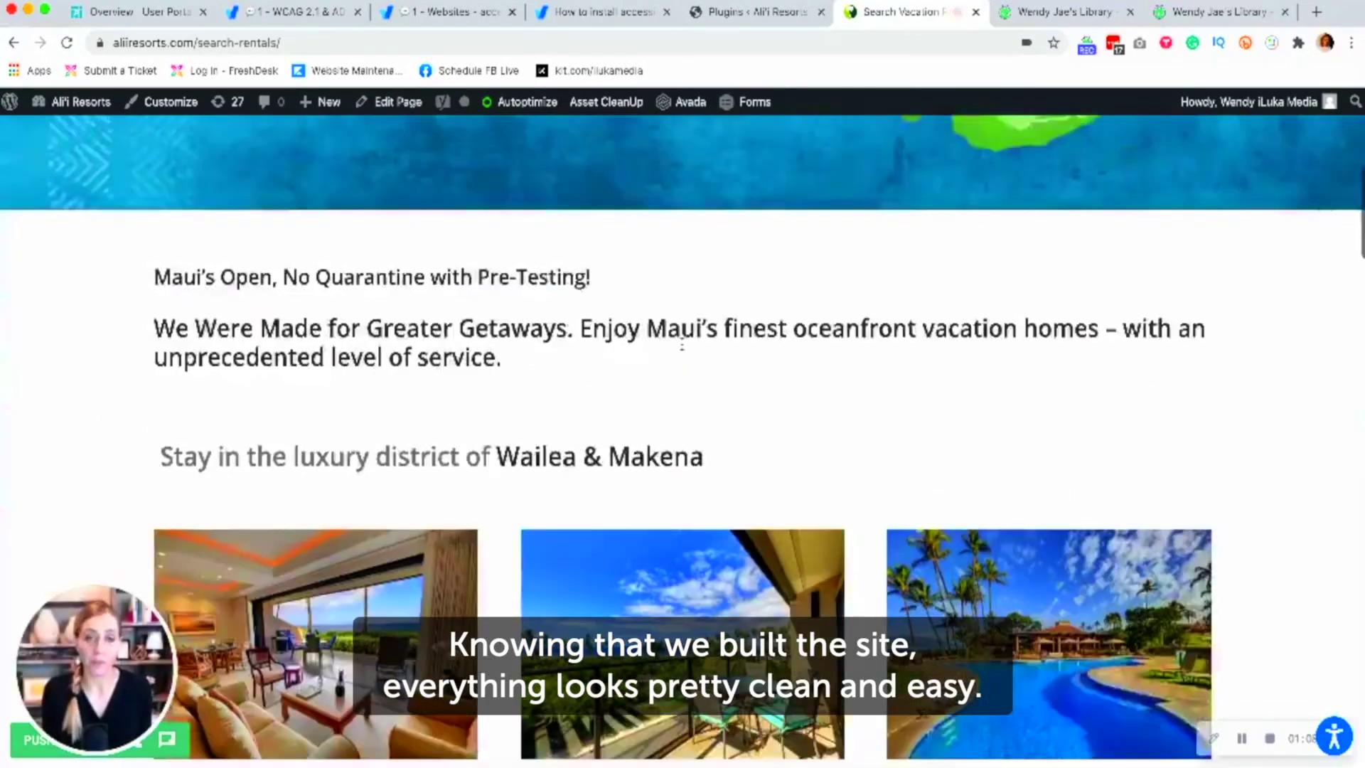
pyautogui.scroll(-15, 682, 345)
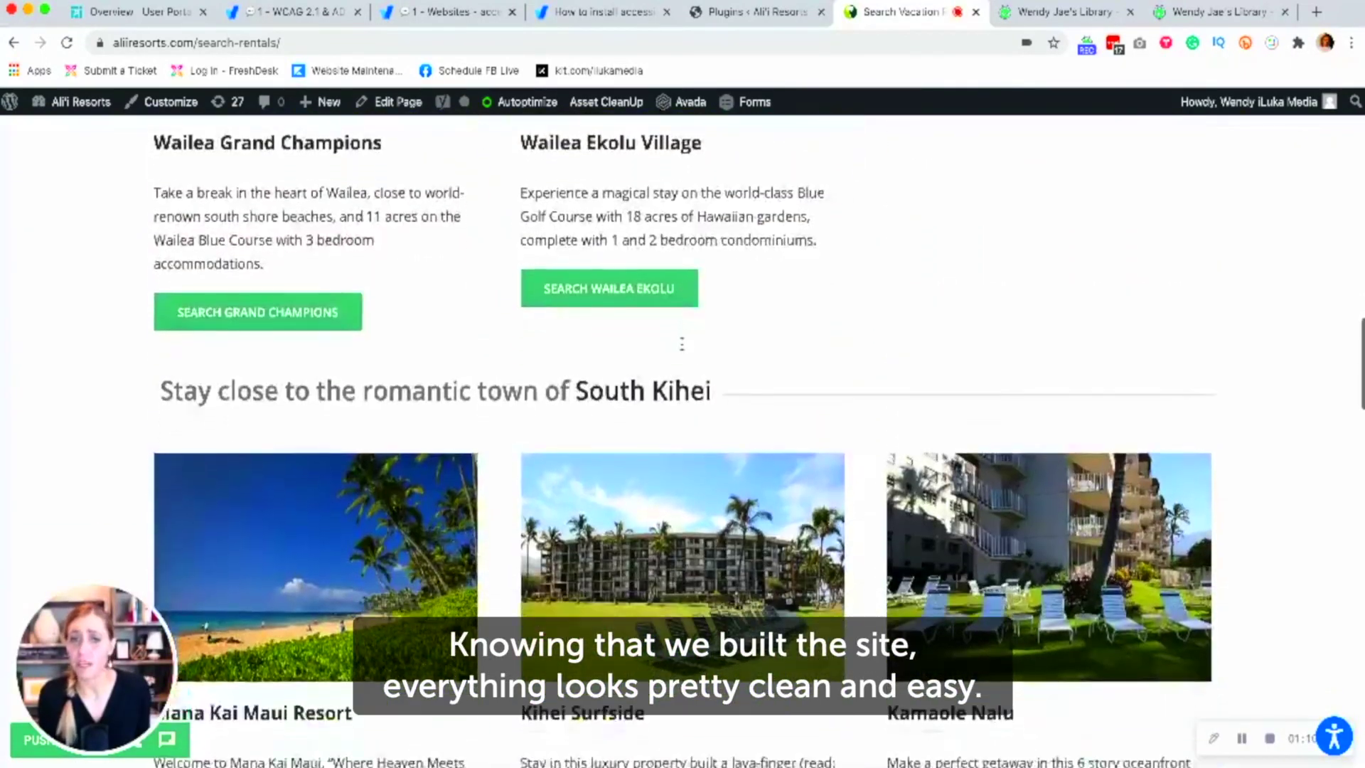
pyautogui.scroll(-3, 681, 346)
pyautogui.scroll(20, 681, 346)
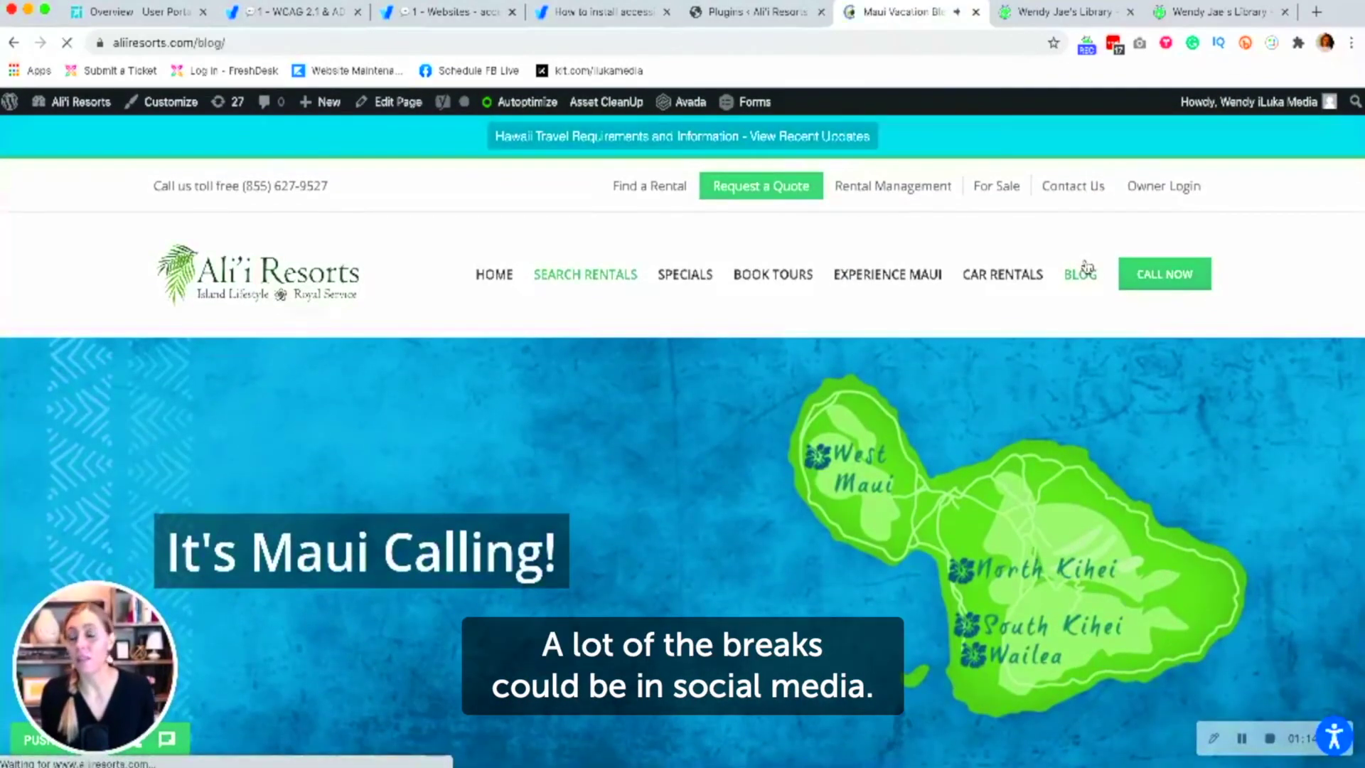
pyautogui.scroll(-3, 1218, 395)
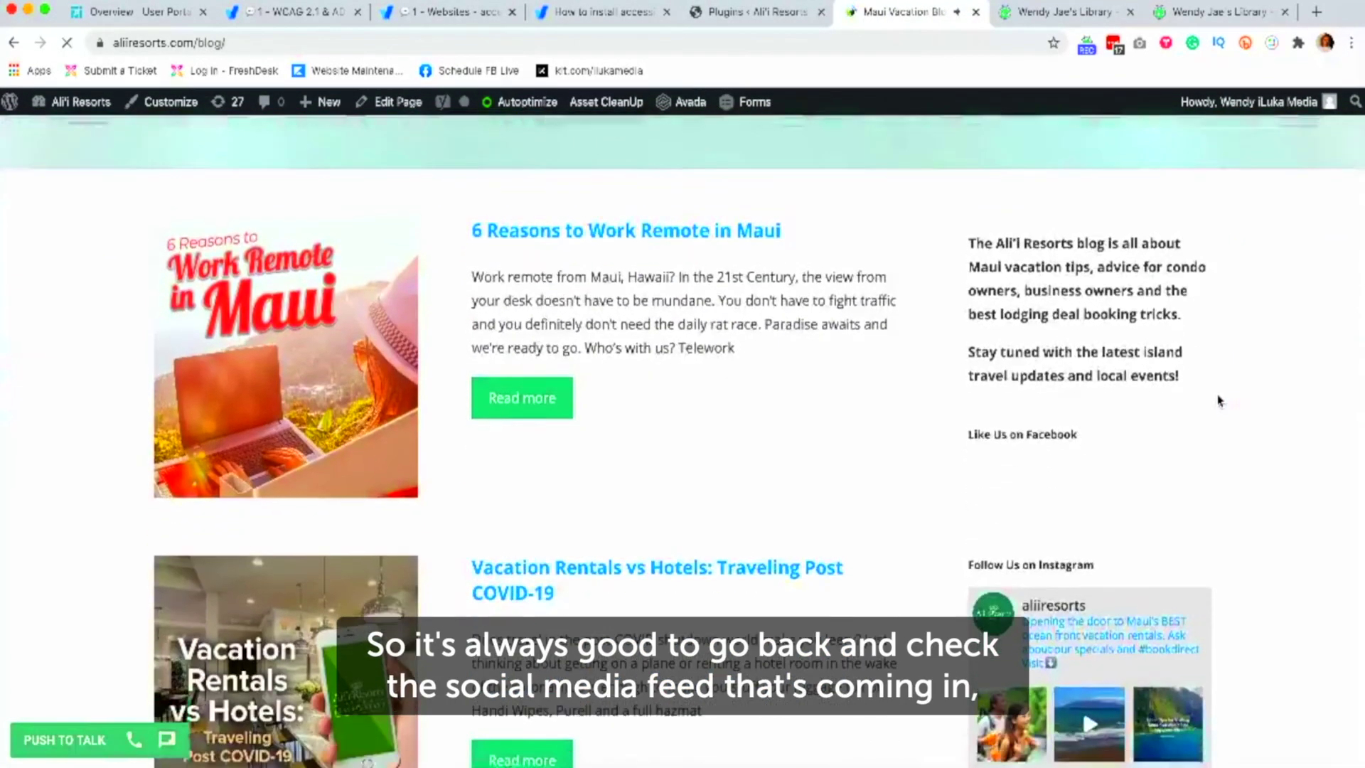
pyautogui.scroll(-3, 1220, 384)
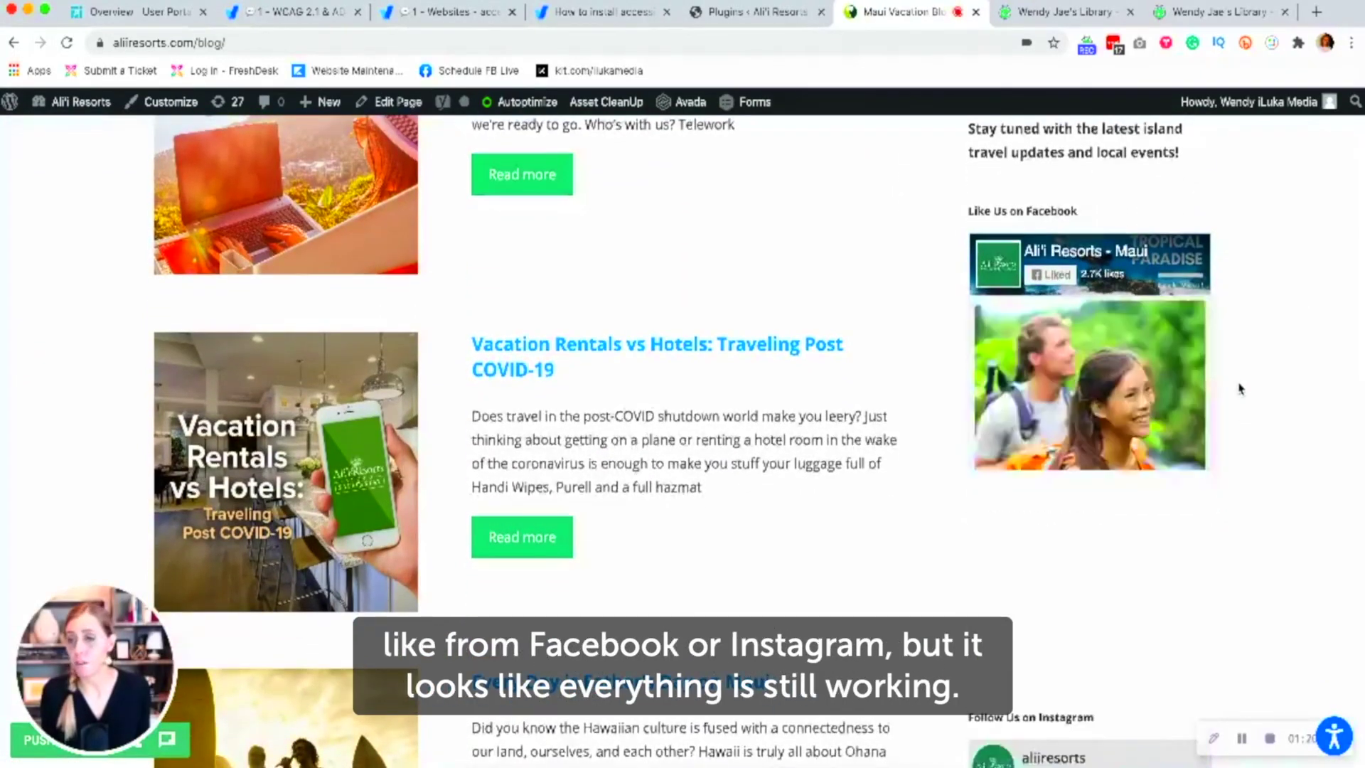
pyautogui.scroll(-3, 1241, 391)
pyautogui.scroll(-10, 1253, 471)
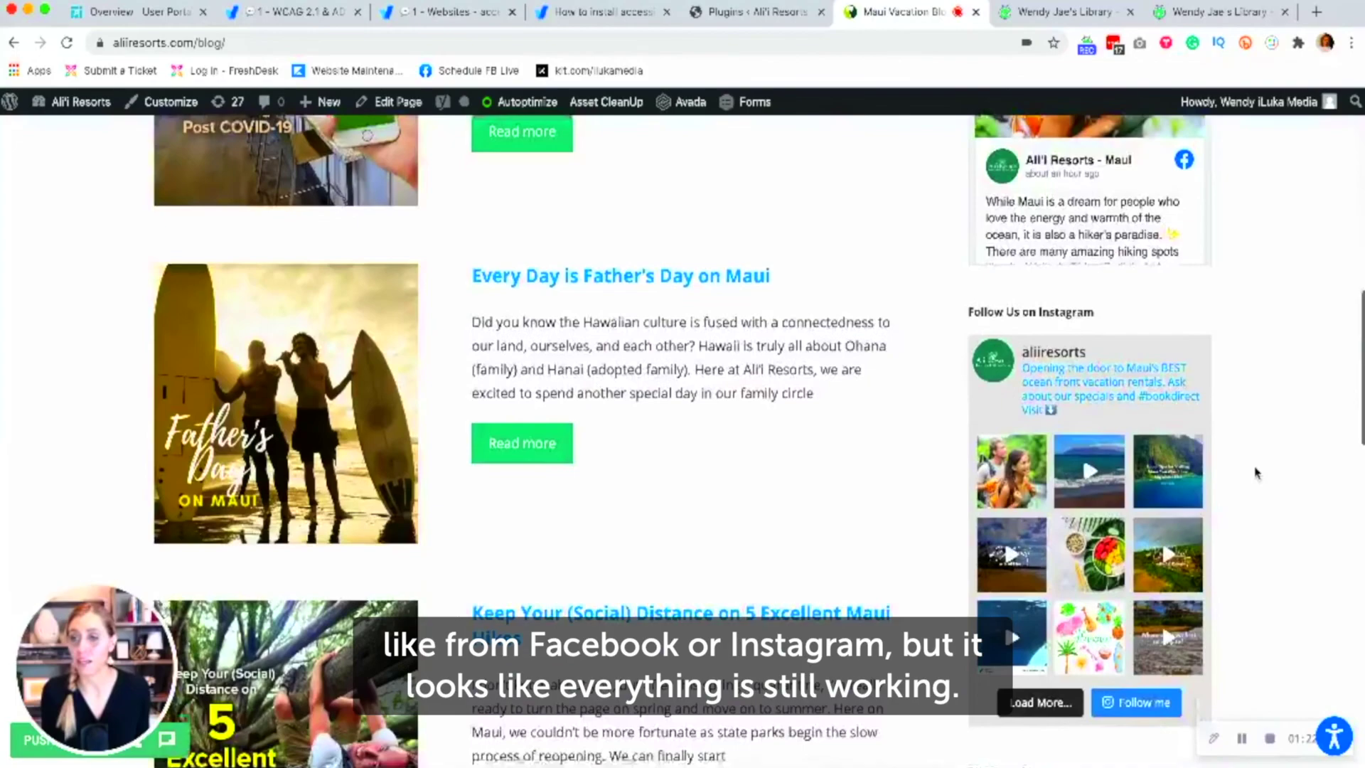
pyautogui.scroll(-3, 1254, 472)
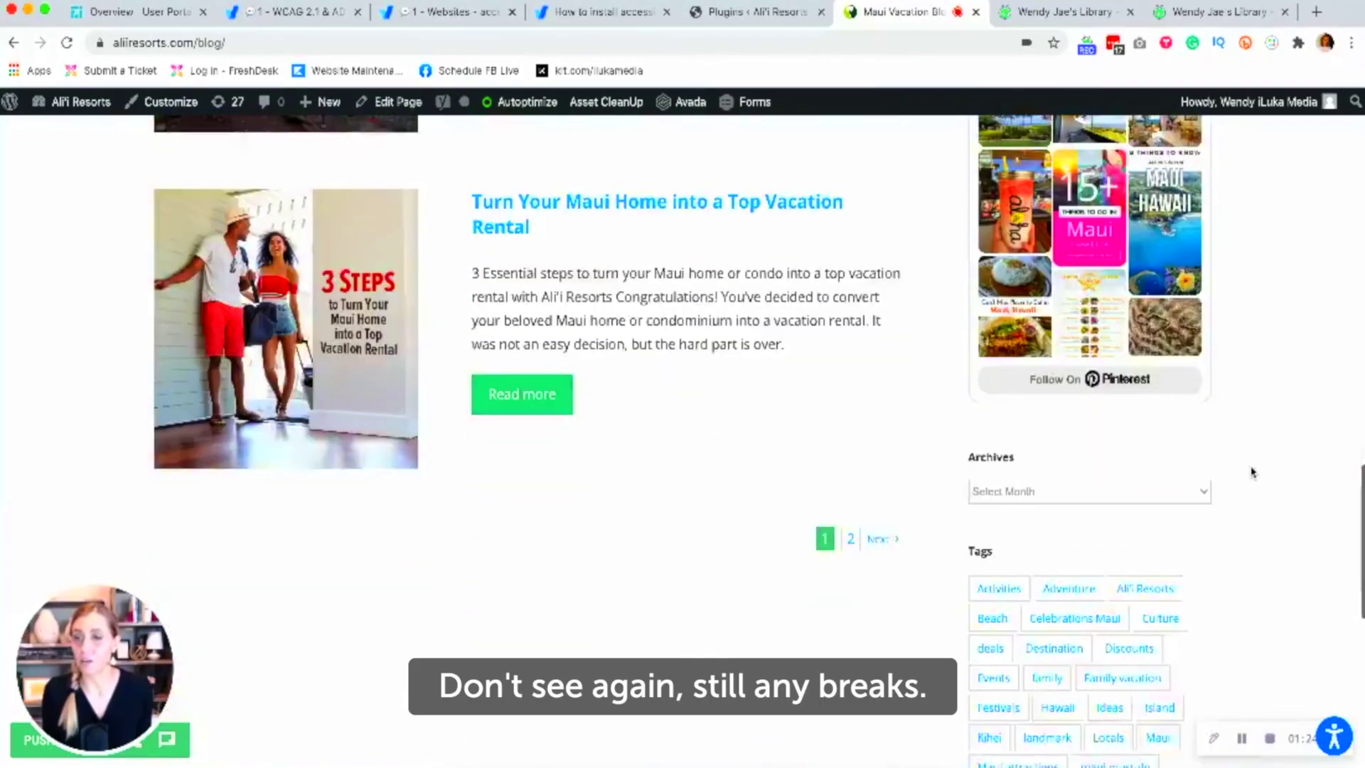
pyautogui.scroll(12, 1254, 471)
pyautogui.scroll(8, 1253, 472)
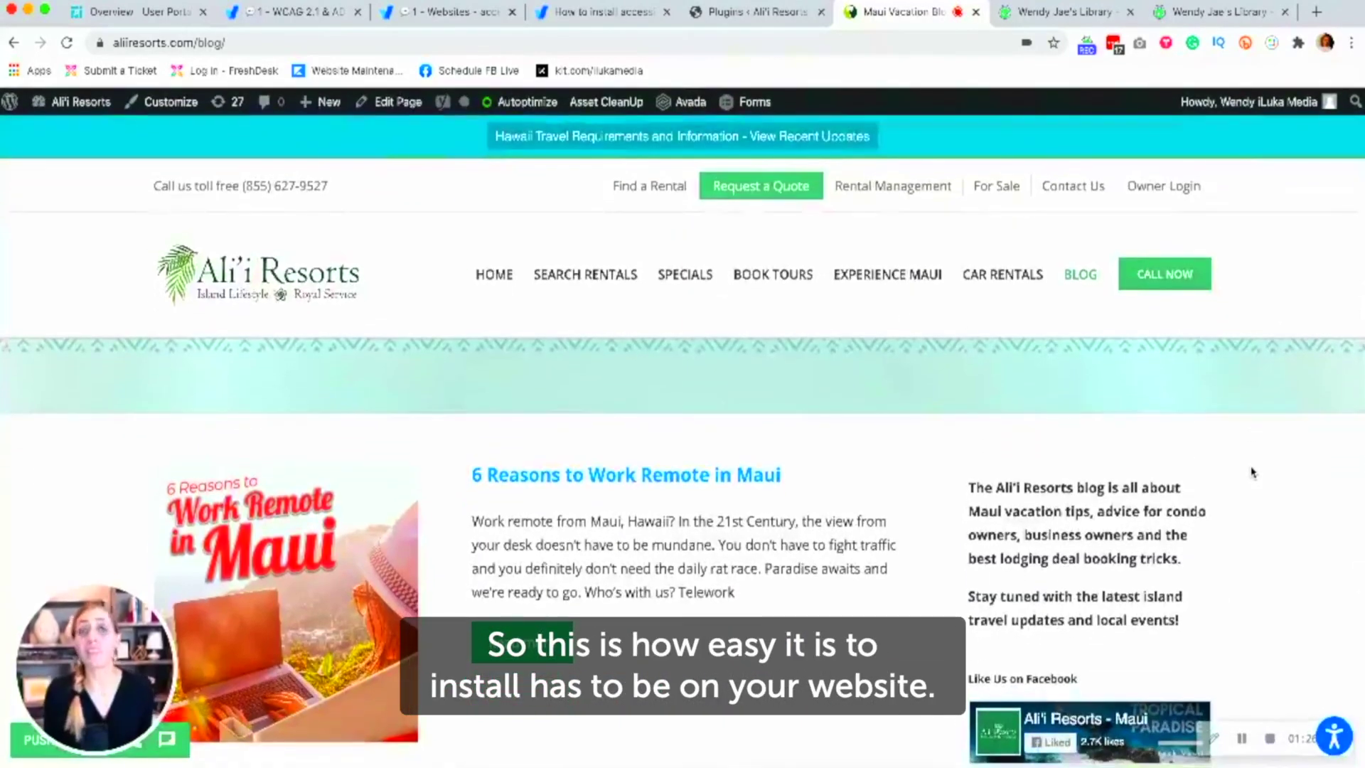